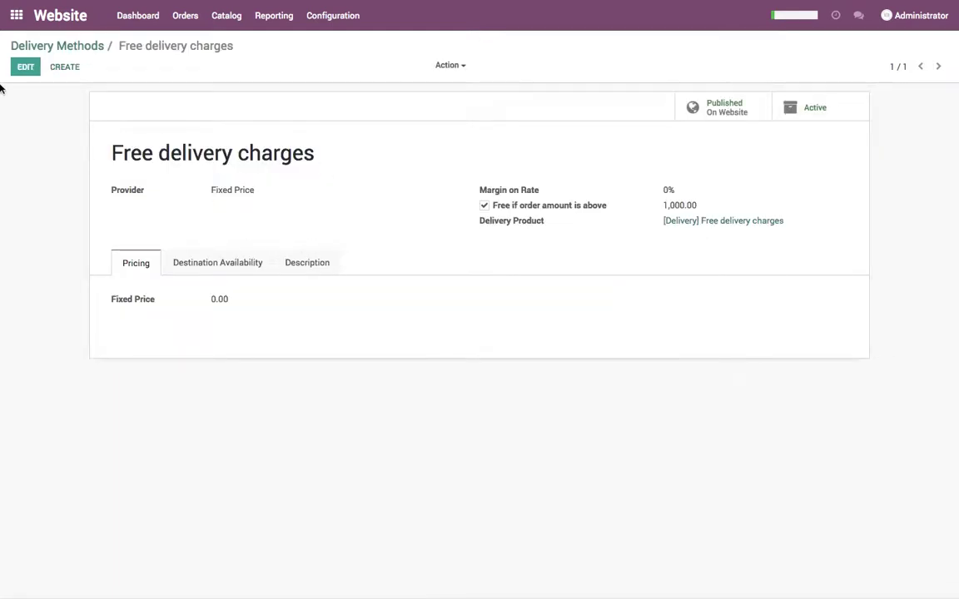
Rename the Free delivery charges method to Normal Delivery and set its provider to Based on Rules.
left_click(16, 72)
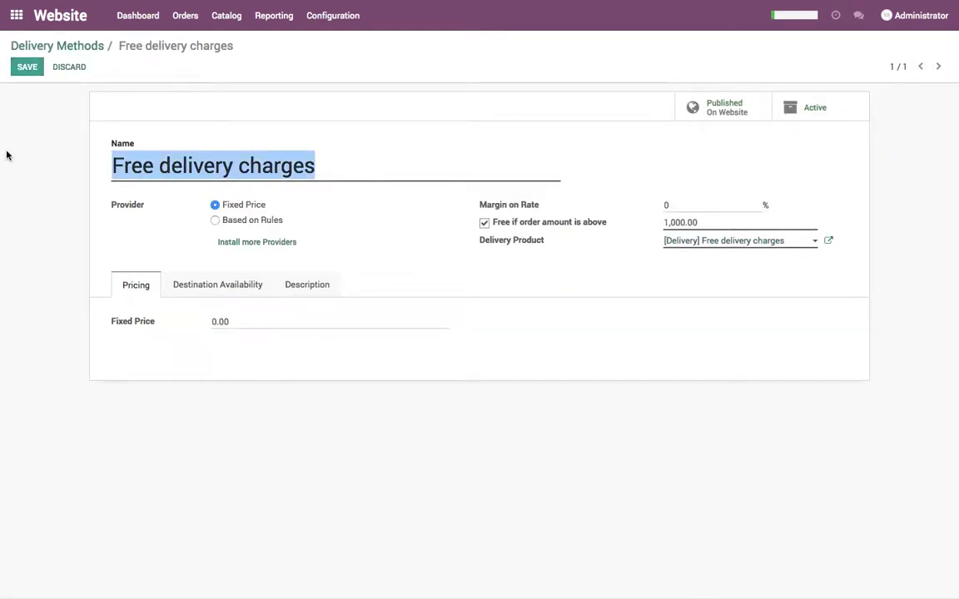
type("Normal Delivery")
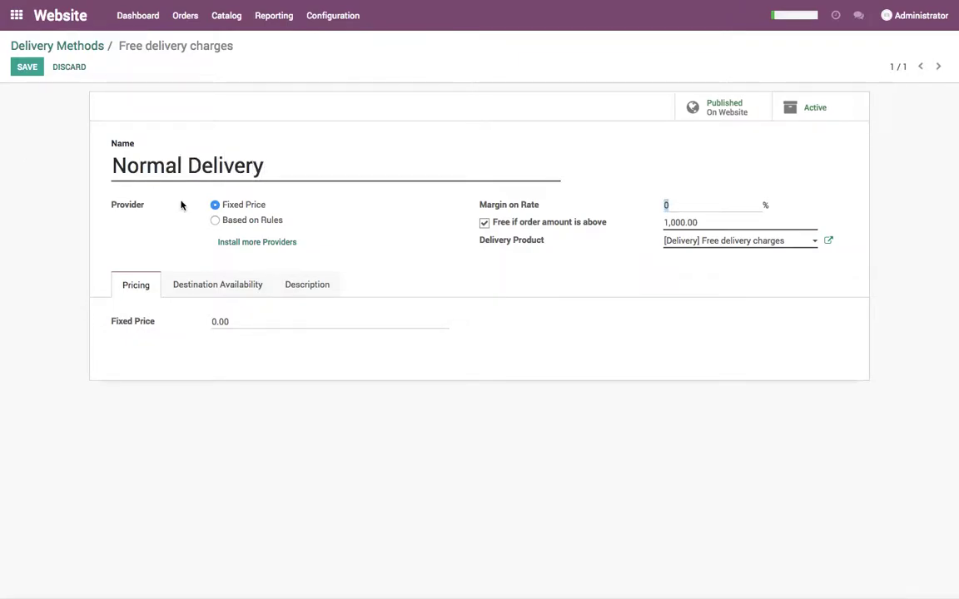
left_click(248, 220)
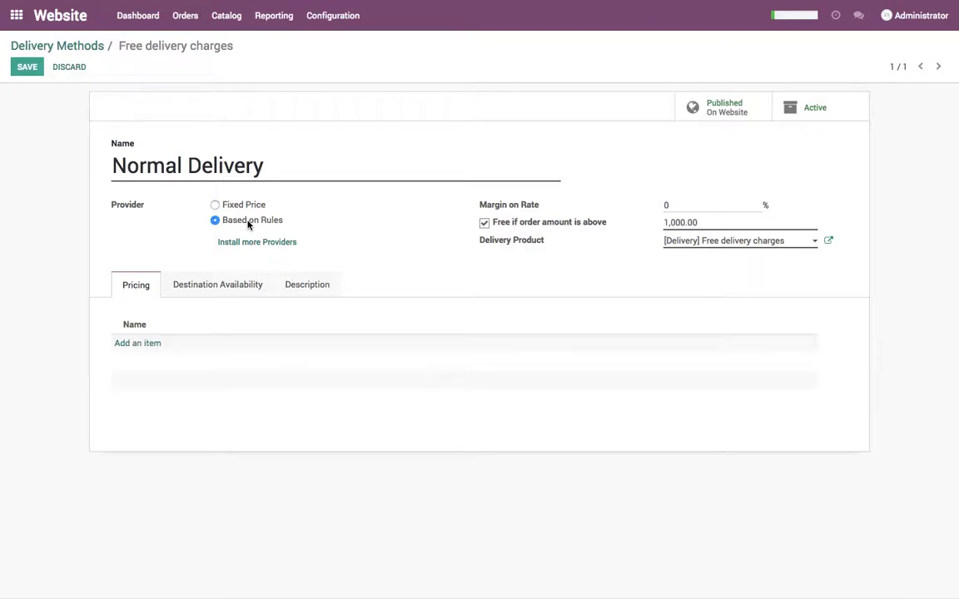
Add a new pricing rule with the condition Weight >= 0.
left_click(149, 344)
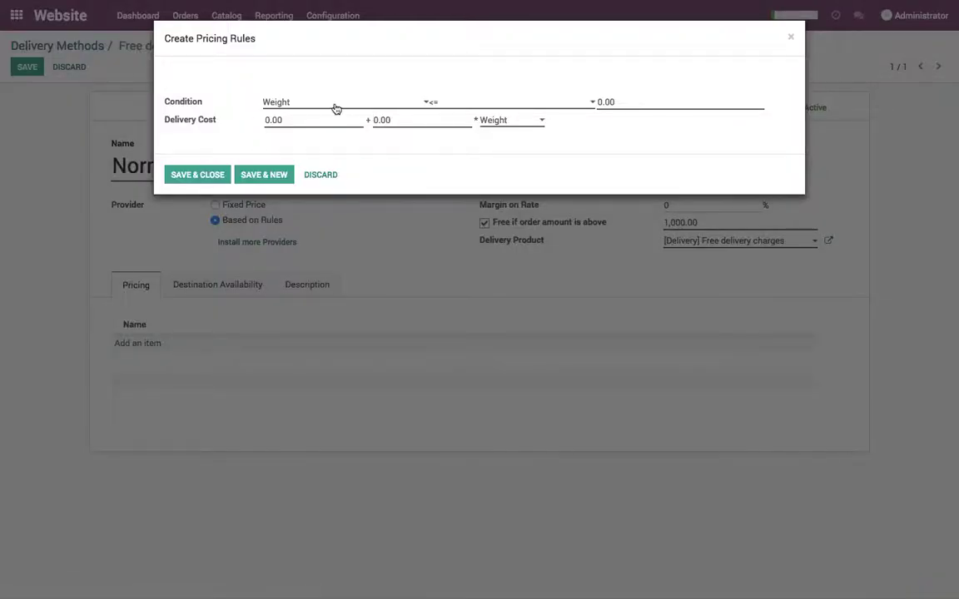
left_click(491, 103)
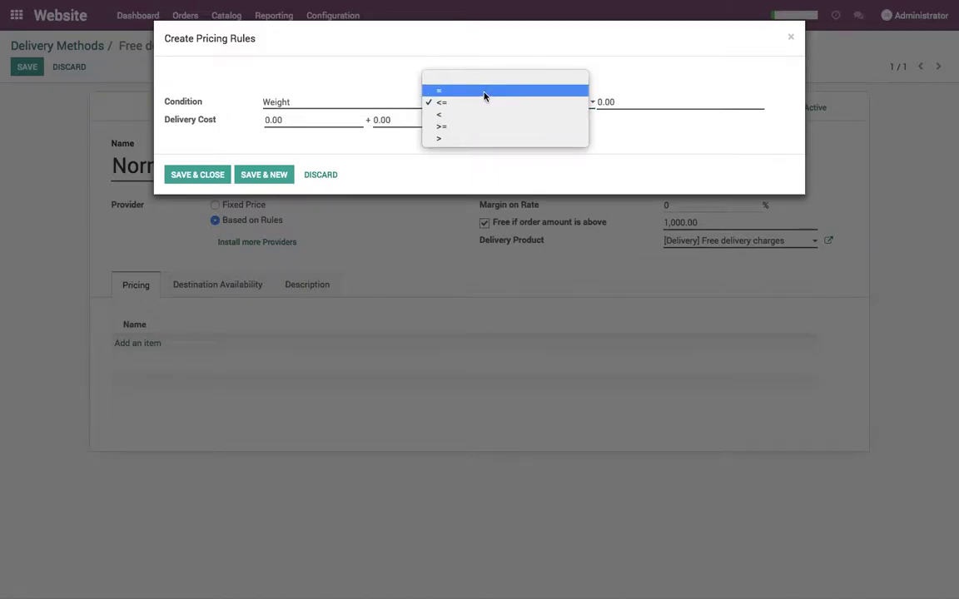
left_click(439, 103)
left_click(437, 105)
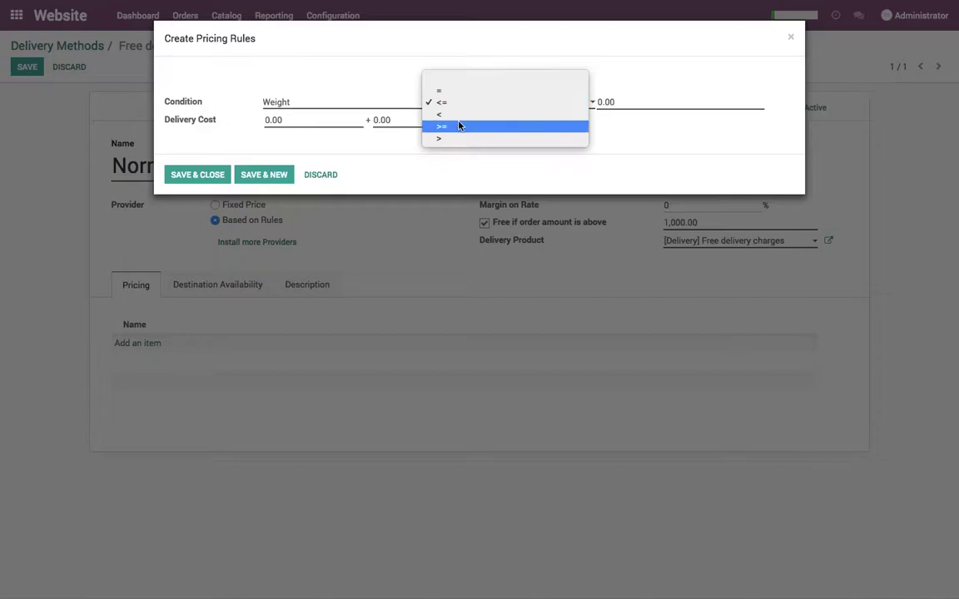
left_click(459, 126)
left_click(626, 99)
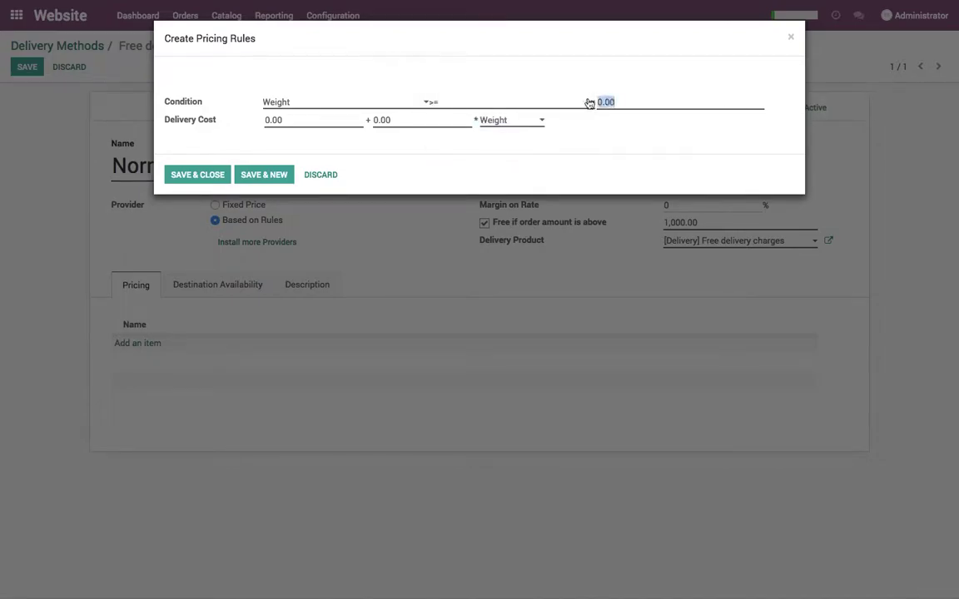
type("1")
key("BackSpace")
type("0")
Set the rule's delivery cost to 0 + 20 × Weight and save the rule.
left_click(337, 122)
left_click(499, 121)
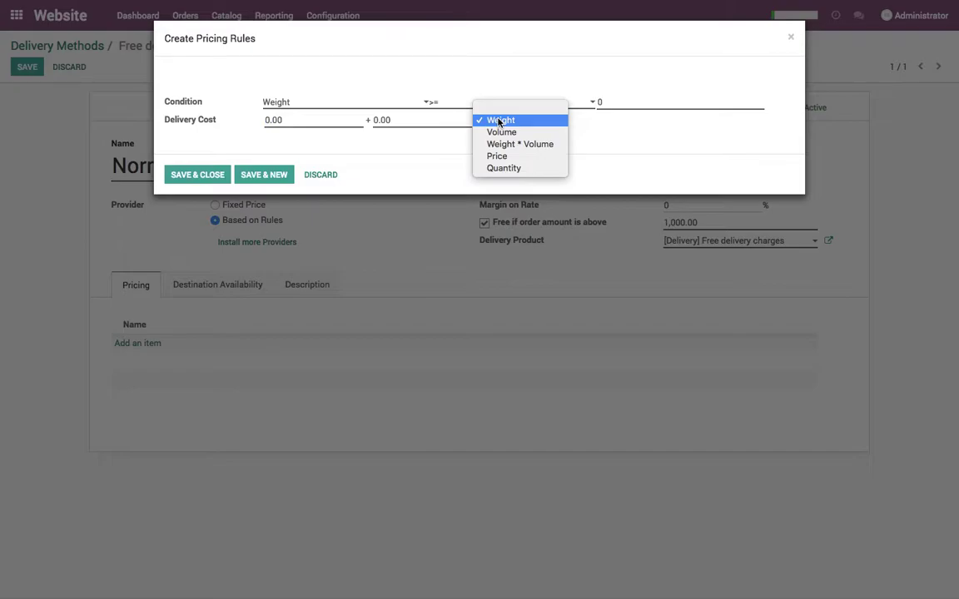
left_click(500, 121)
left_click(336, 122)
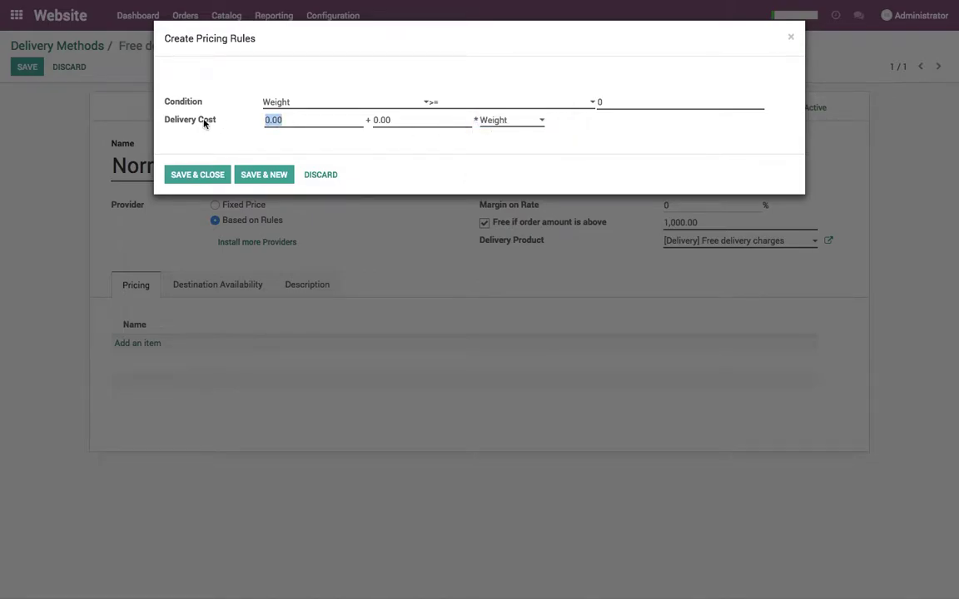
type("20")
left_click(432, 122)
type("20")
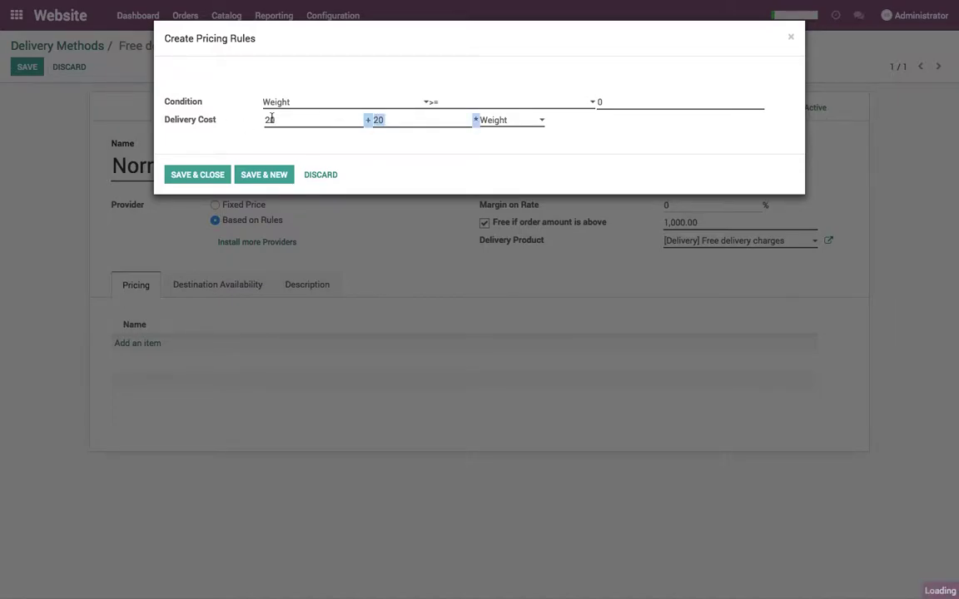
left_click_drag(285, 120, 206, 120)
type("0")
key("Tab")
left_click(384, 133)
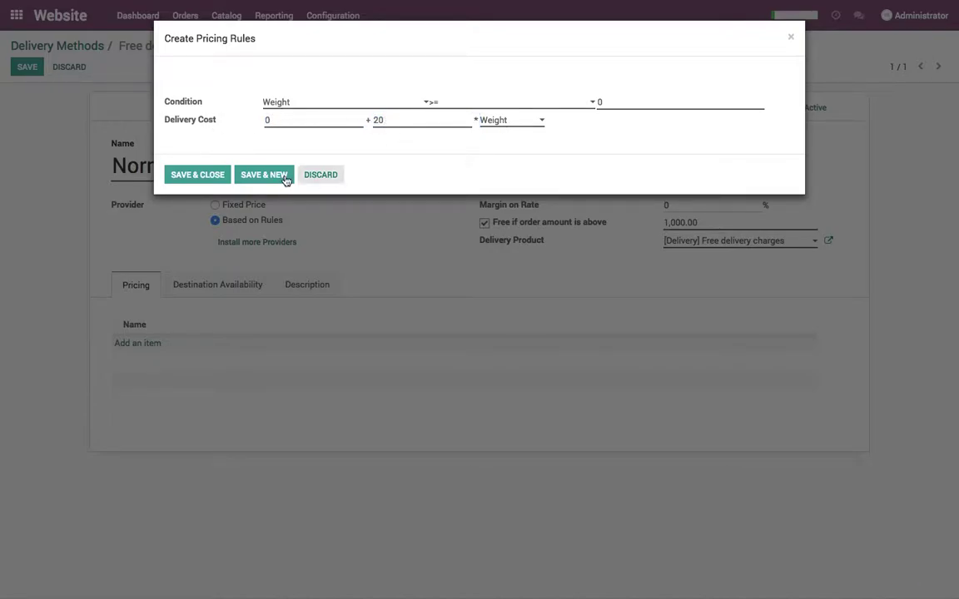
left_click(222, 177)
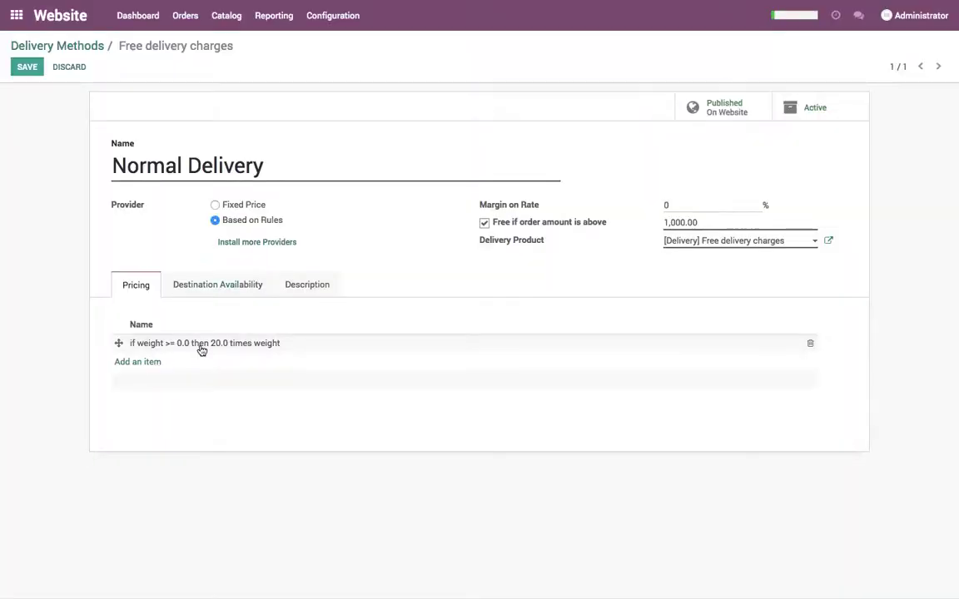
Create a Normal Delivery product for the method, untick free delivery above 1,000, and save.
left_click(780, 241)
left_click(302, 154)
left_click_drag(302, 154, 115, 152)
key("ctrl+c")
left_click(726, 241)
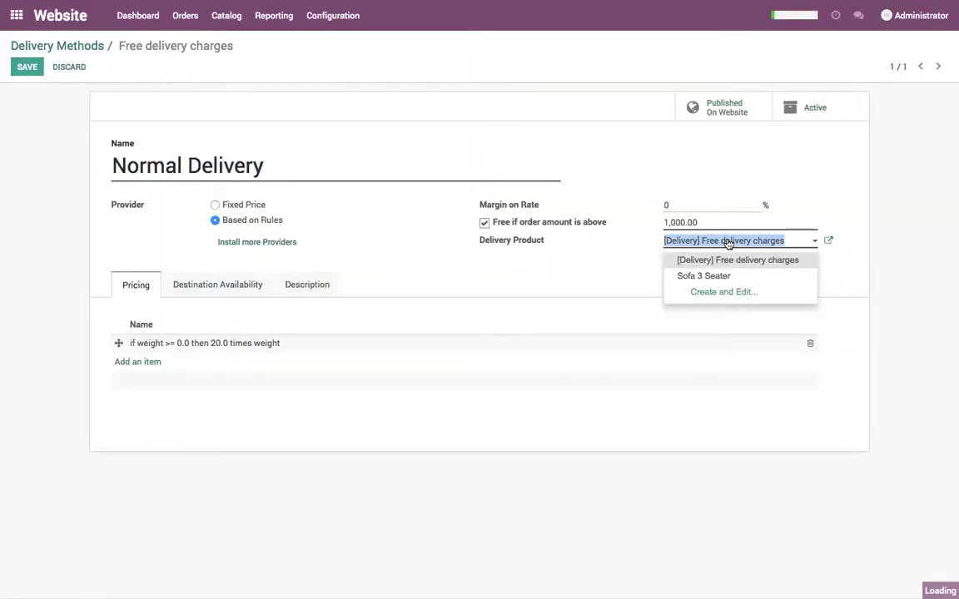
key("ctrl+v")
key("Return")
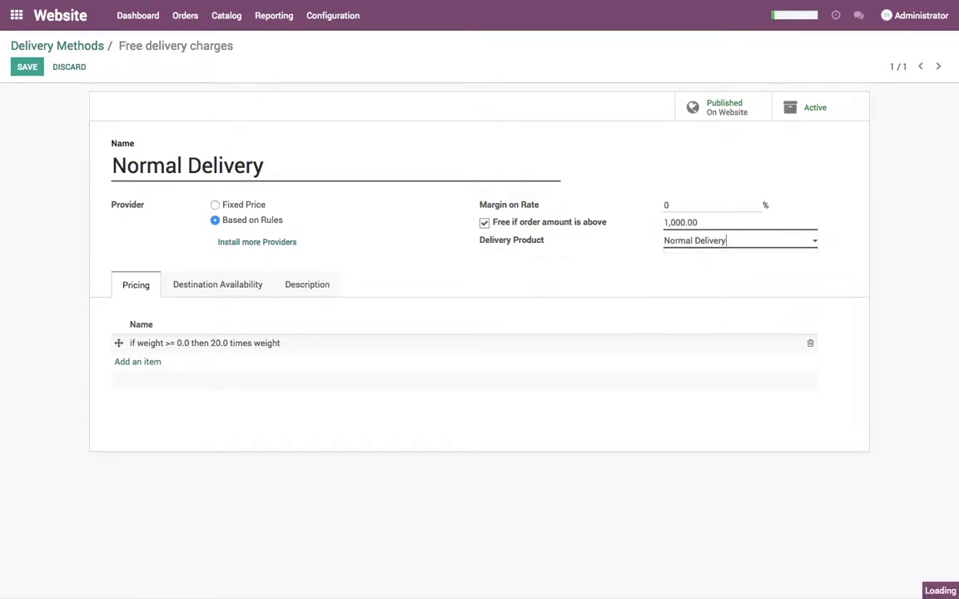
left_click(483, 223)
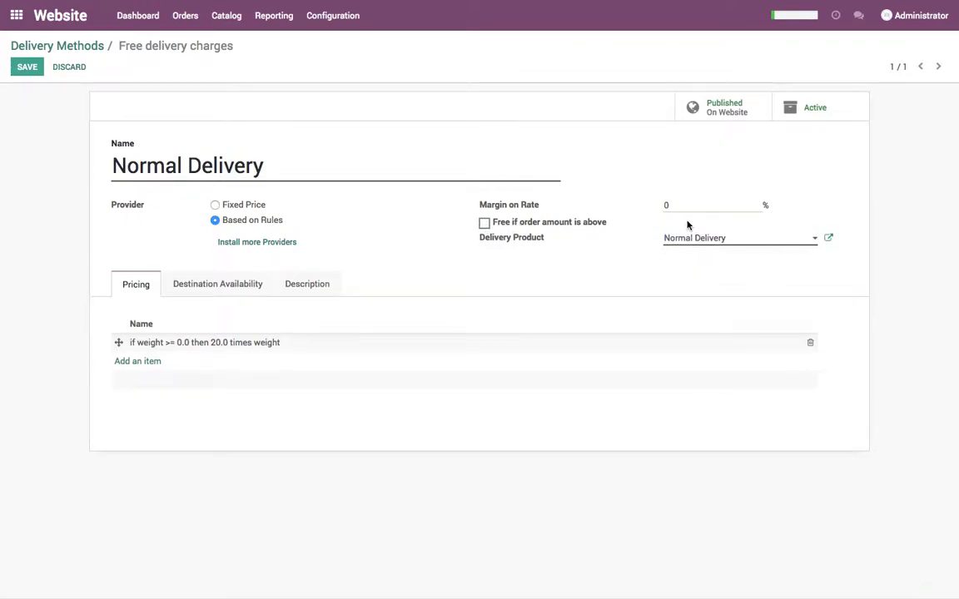
left_click(28, 71)
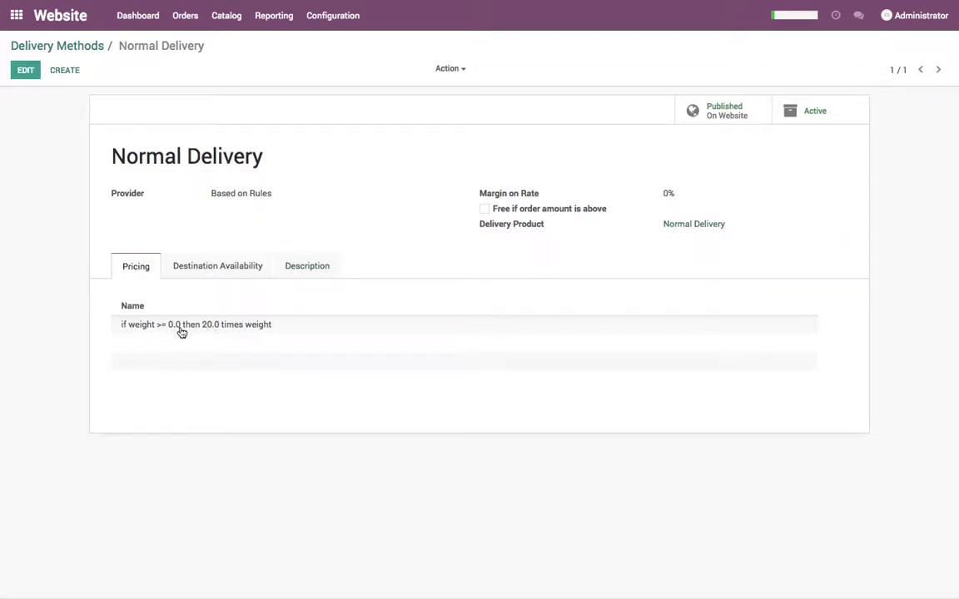
Duplicate the Normal Delivery method and rename the copy to Express Delivery.
left_click(460, 71)
left_click(466, 103)
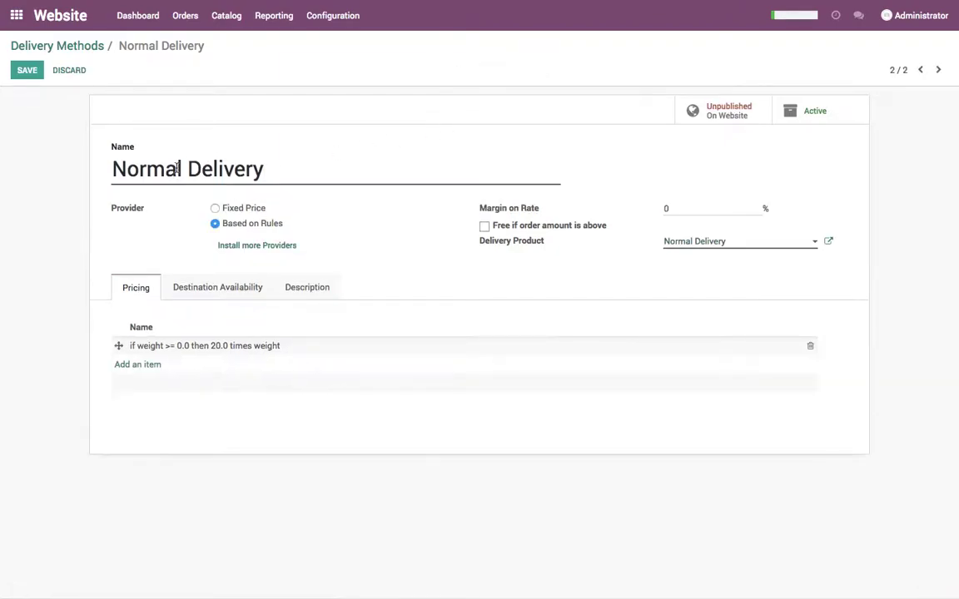
left_click_drag(183, 169, 0, 169)
type("Express")
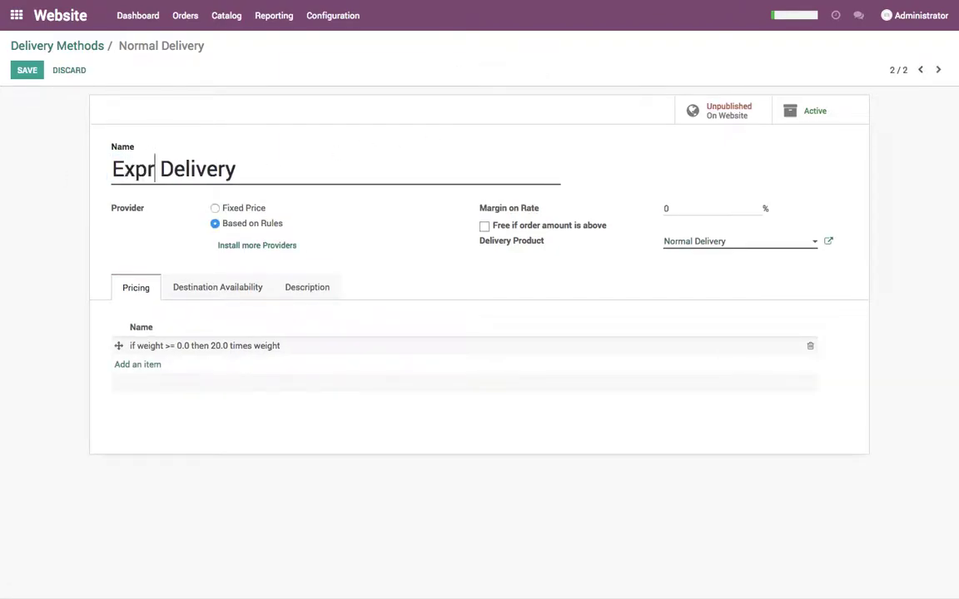
key("Tab")
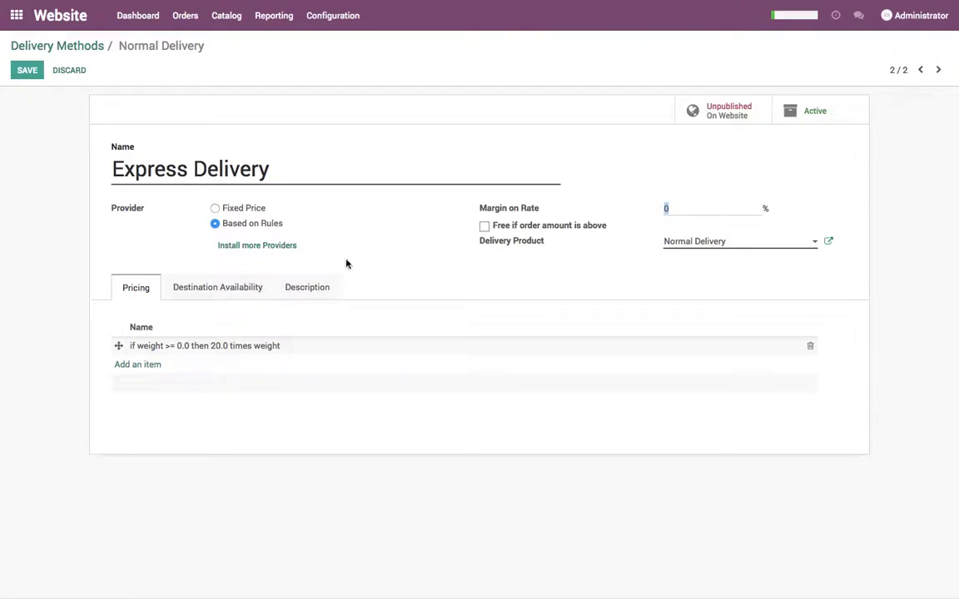
Use an Express Delivery product, change the rule to 40 × Weight, and save the method.
left_click_drag(329, 170, 104, 169)
key("ctrl+c")
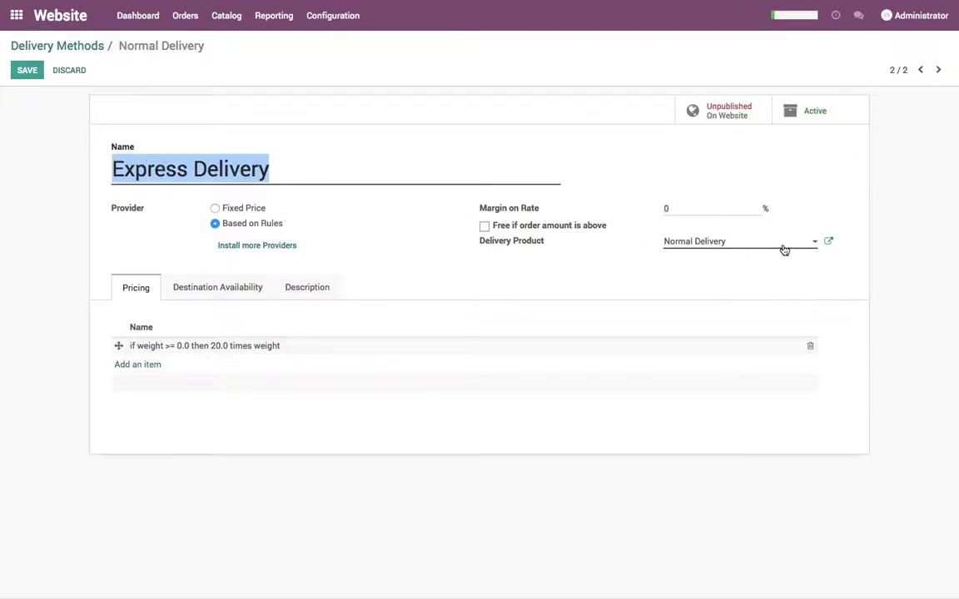
left_click(784, 250)
key("ctrl+v")
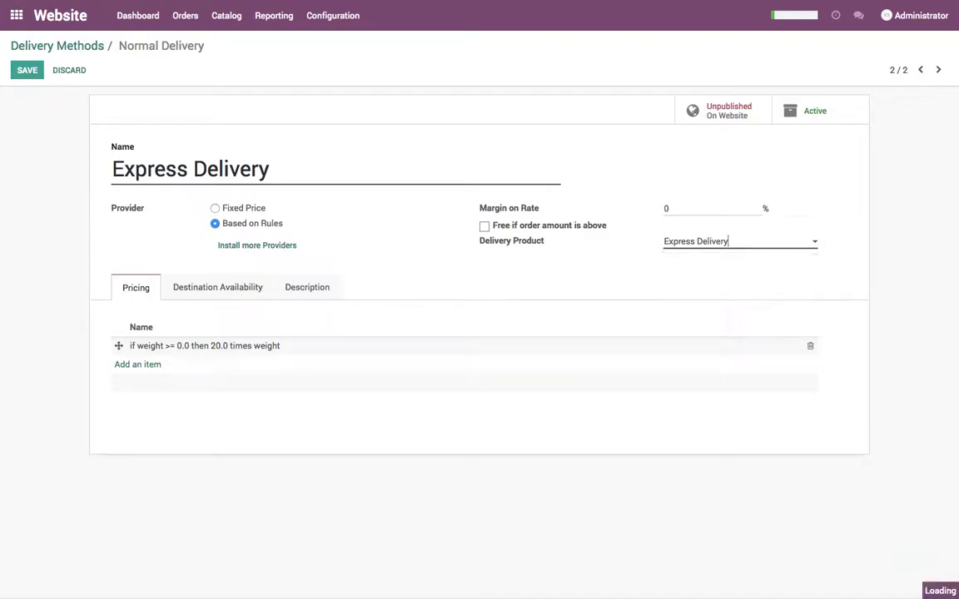
left_click(249, 345)
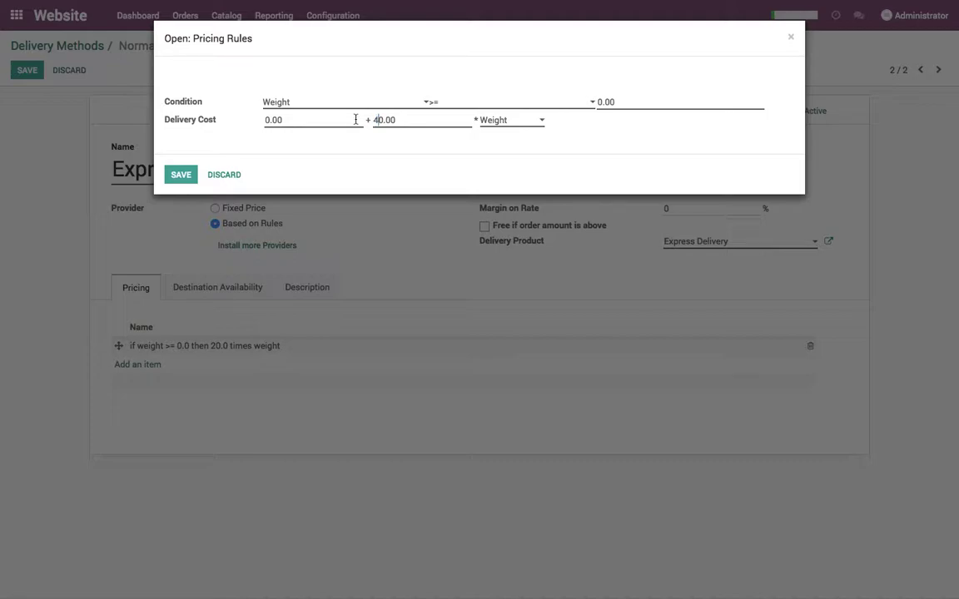
left_click(180, 175)
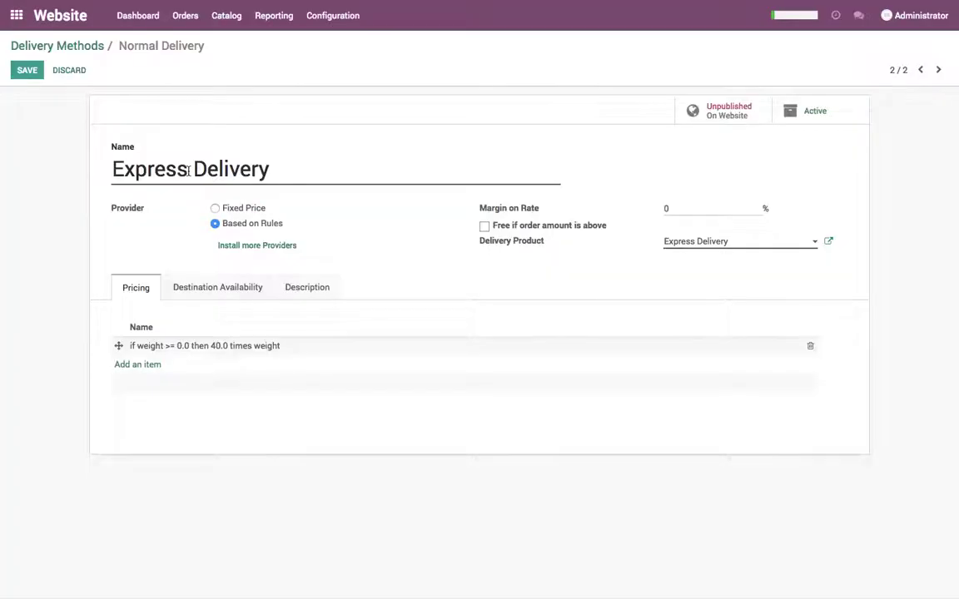
left_click(27, 70)
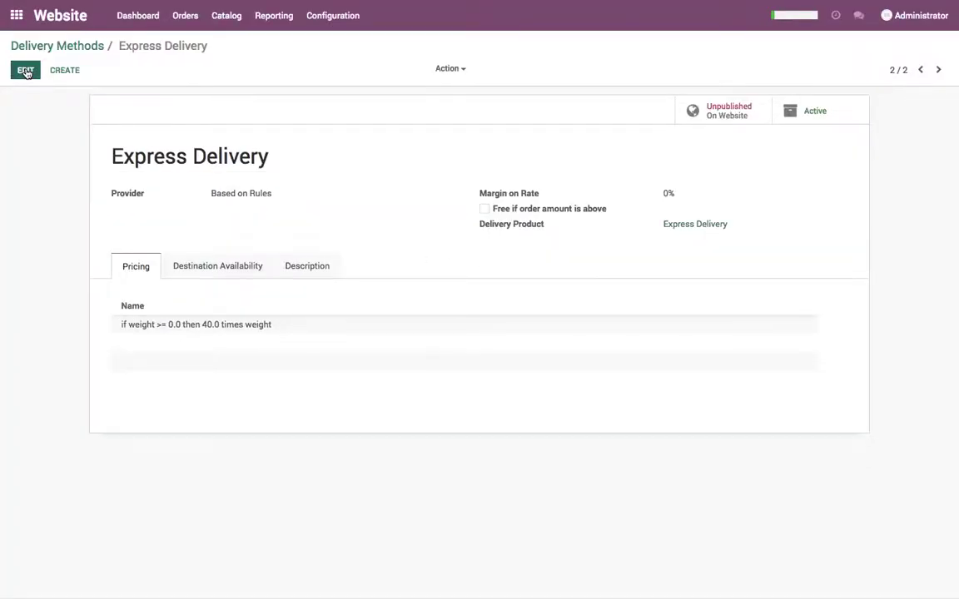
Publish Express Delivery on the website and go back to the Delivery Methods list.
left_click(717, 116)
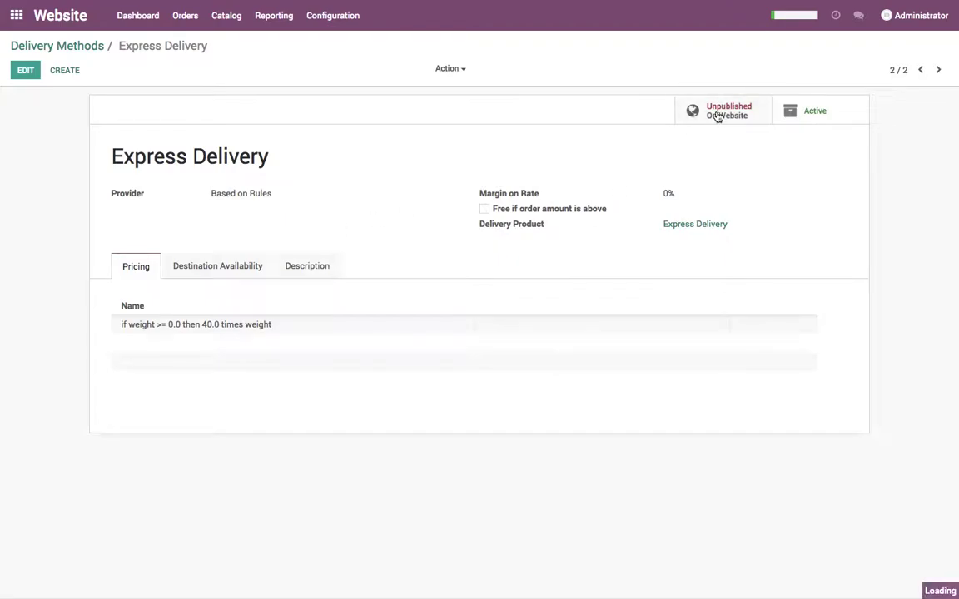
left_click(919, 70)
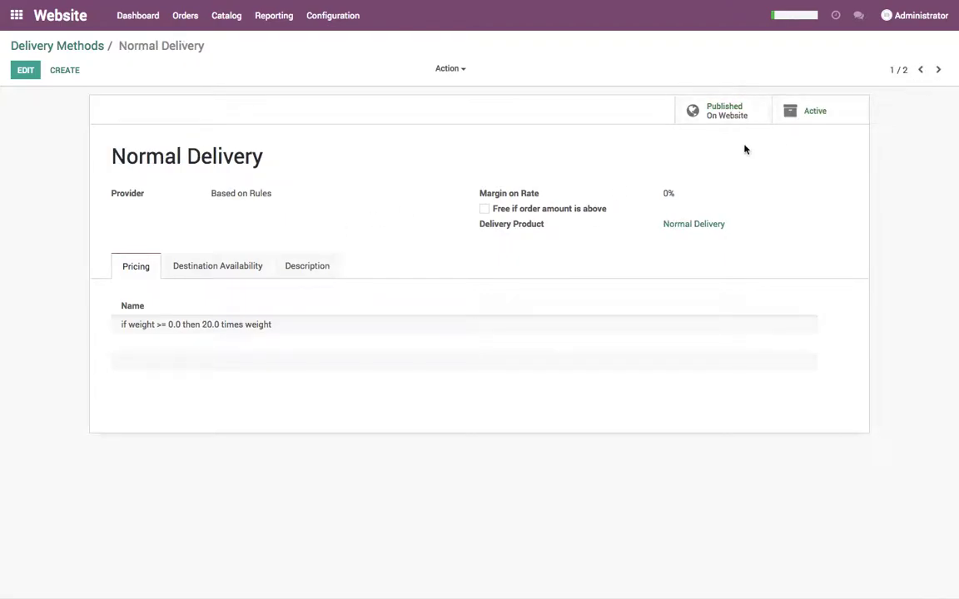
left_click(86, 47)
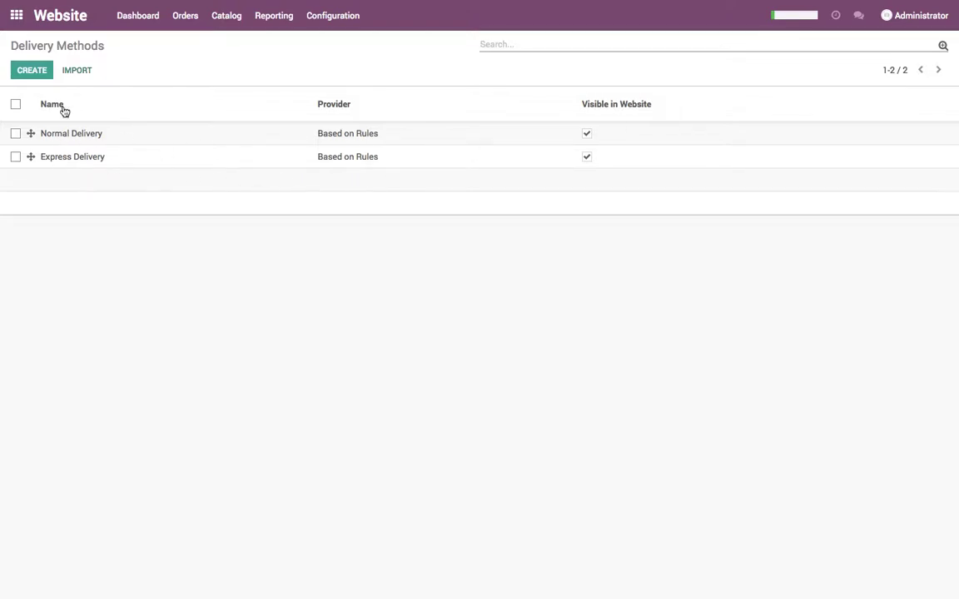
Open the Sofa 3 Seater product from the Sales products list in edit mode.
left_click(15, 24)
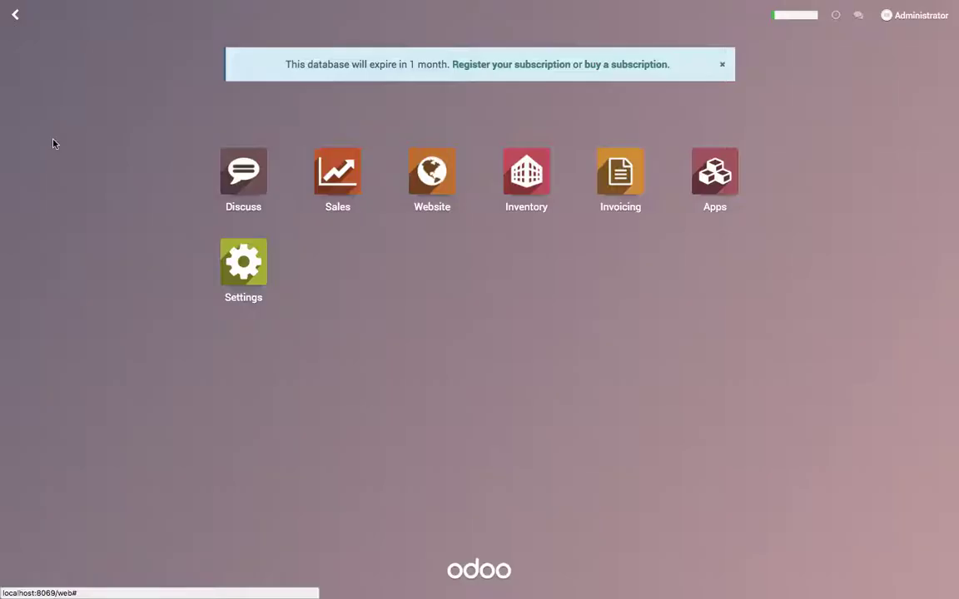
left_click(347, 171)
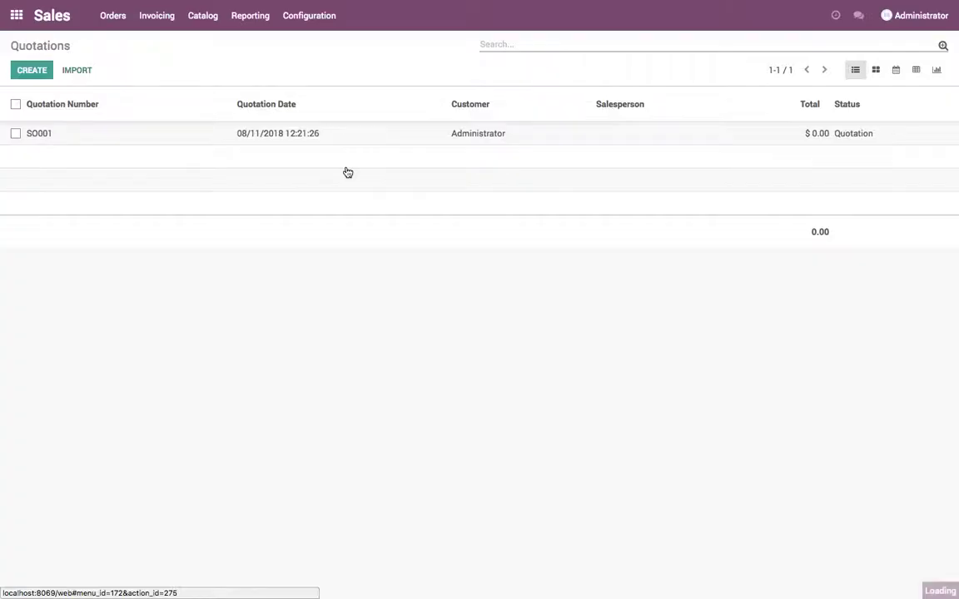
left_click(200, 29)
left_click(205, 42)
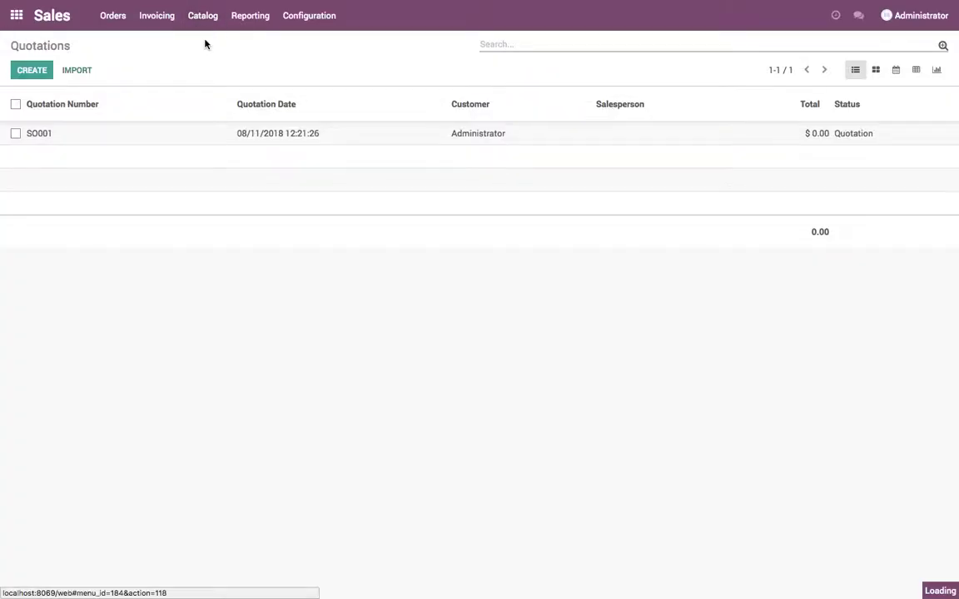
left_click(108, 120)
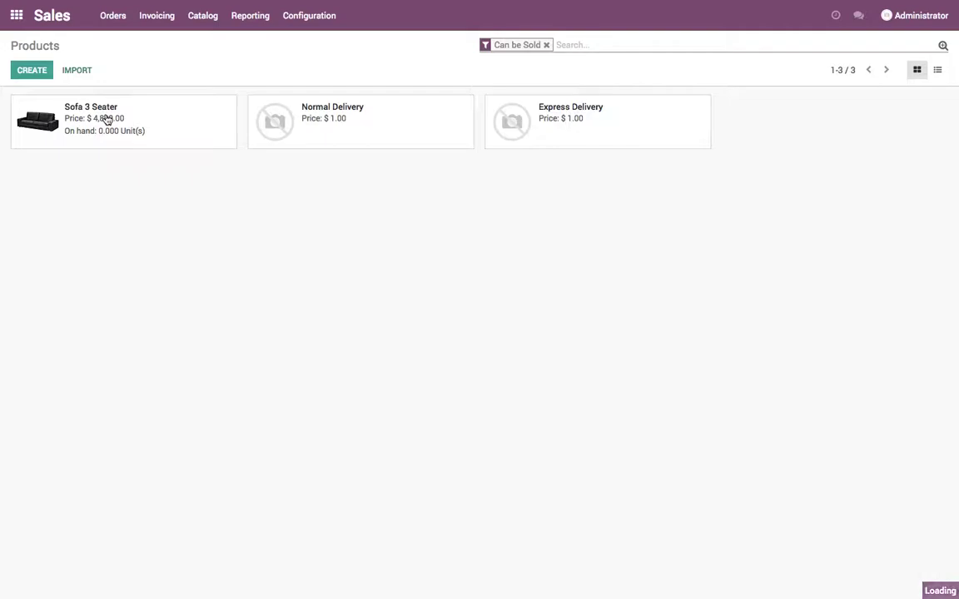
left_click(25, 68)
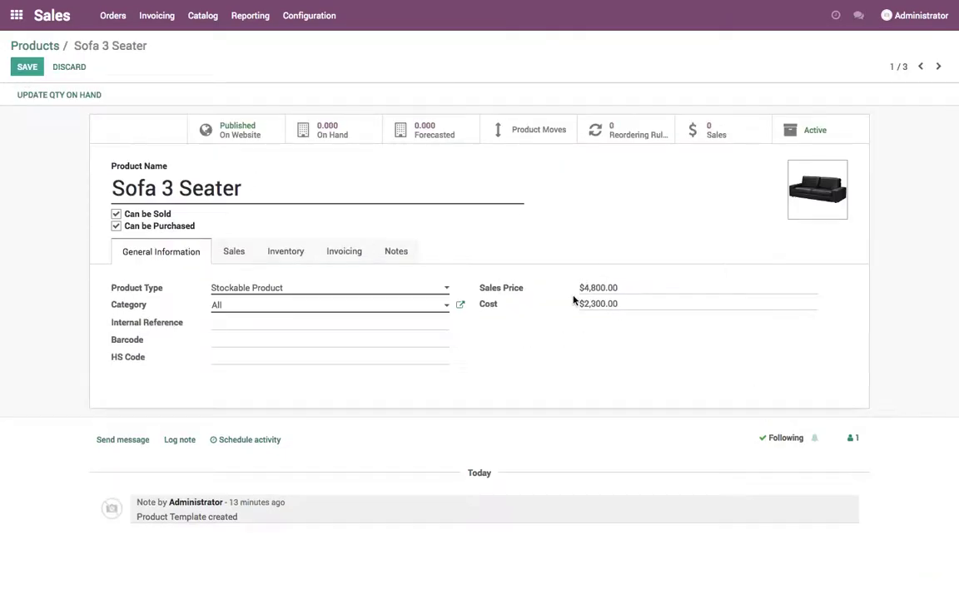
Set the Sofa 3 Seater's weight to 10 kg, save, and return to the products overview.
left_click(287, 250)
left_click(599, 313)
type("10")
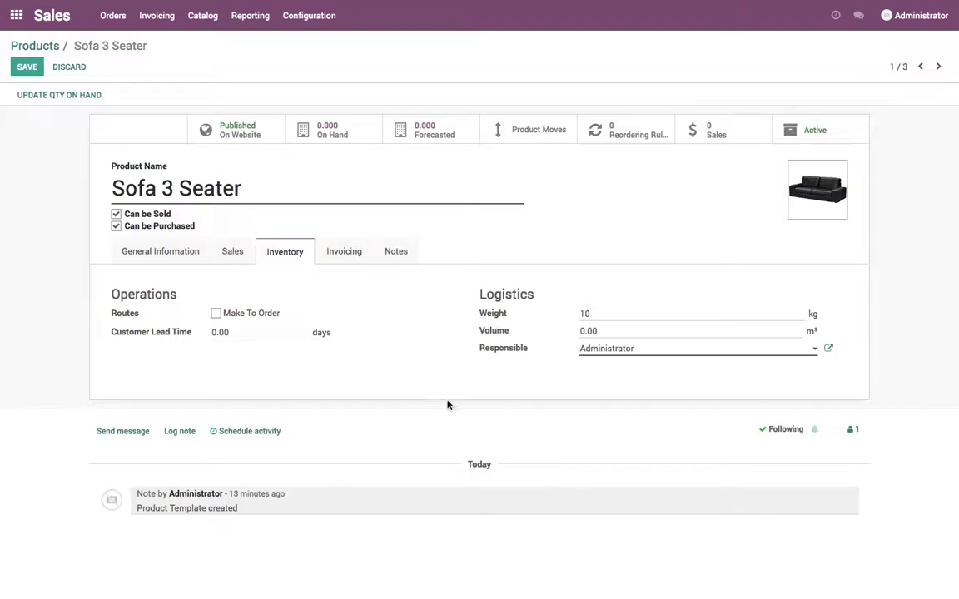
left_click(33, 72)
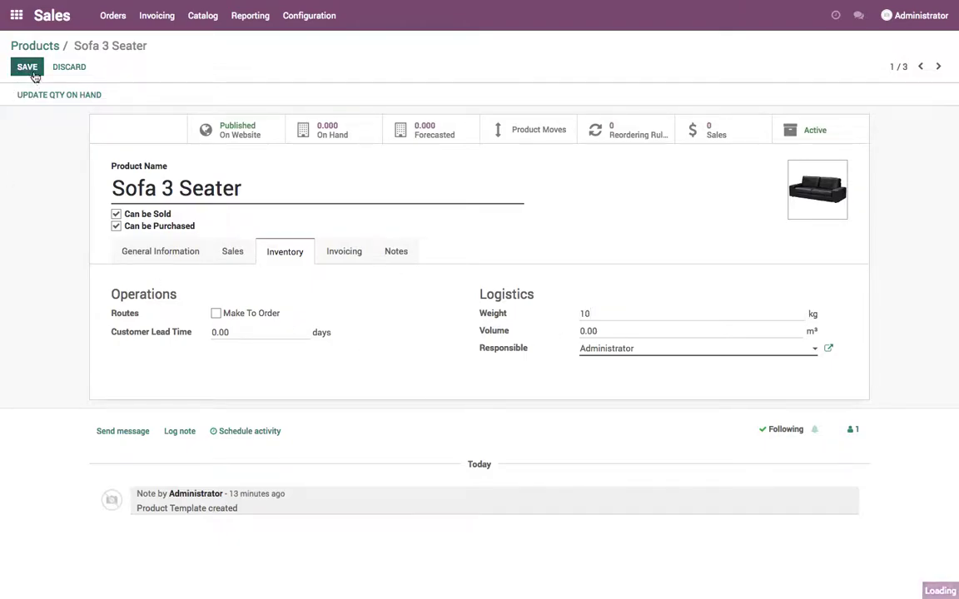
left_click_drag(581, 302, 651, 306)
left_click(651, 306)
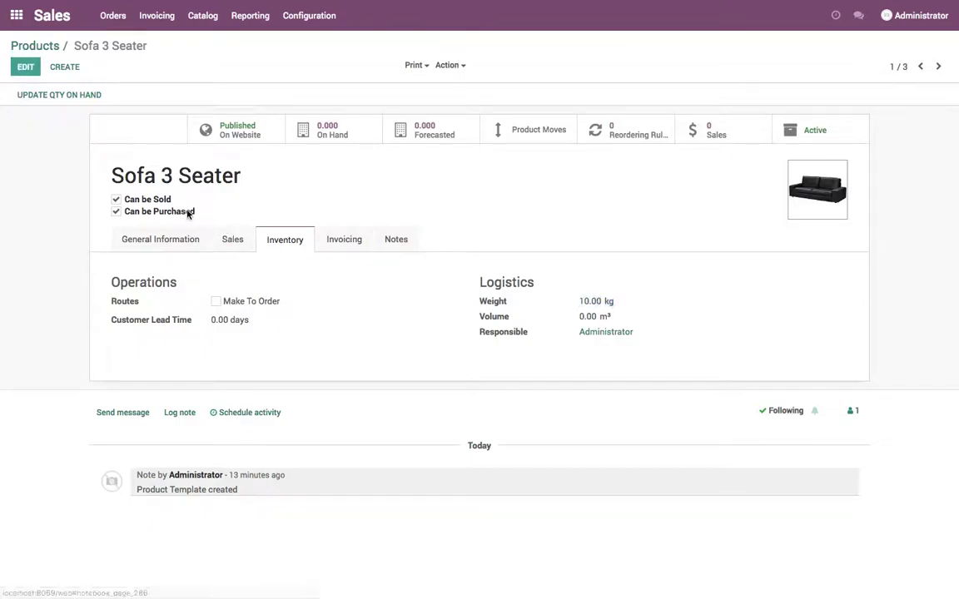
left_click(140, 238)
left_click(37, 47)
Log out of the Odoo back end.
left_click(16, 16)
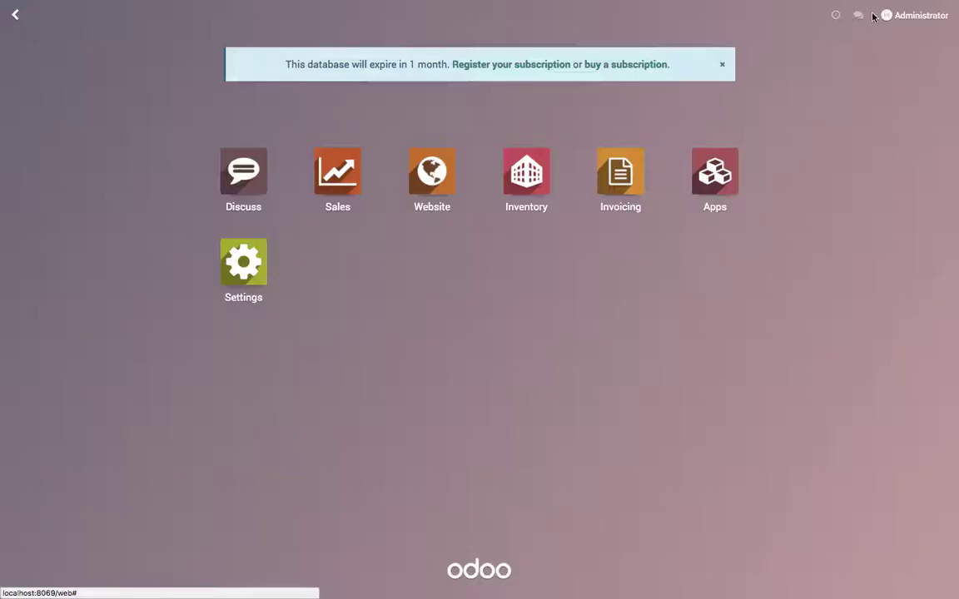
left_click(901, 18)
left_click(892, 141)
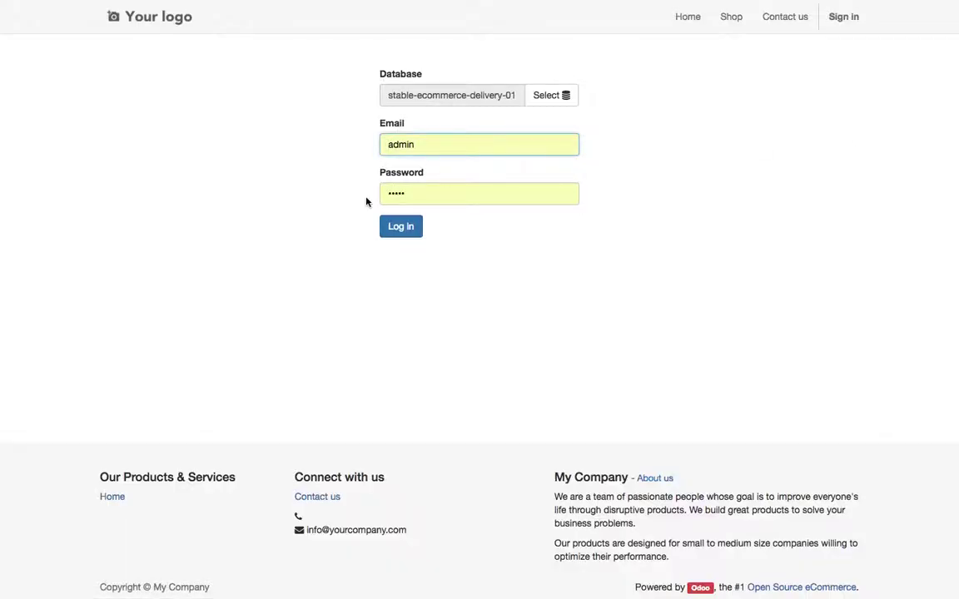
Add one Sofa 3 Seater to the cart from the shop and proceed to checkout.
left_click(739, 26)
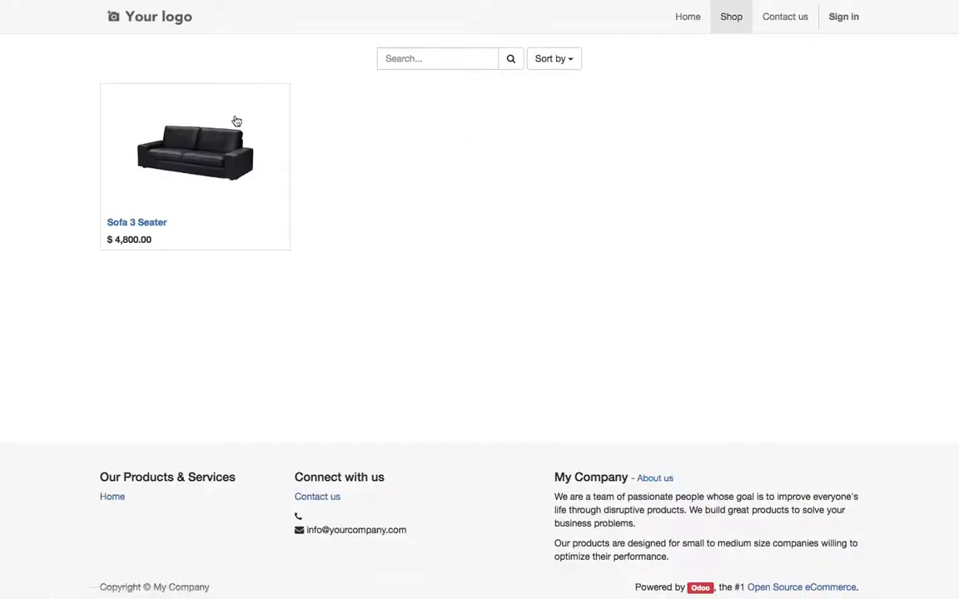
left_click(192, 171)
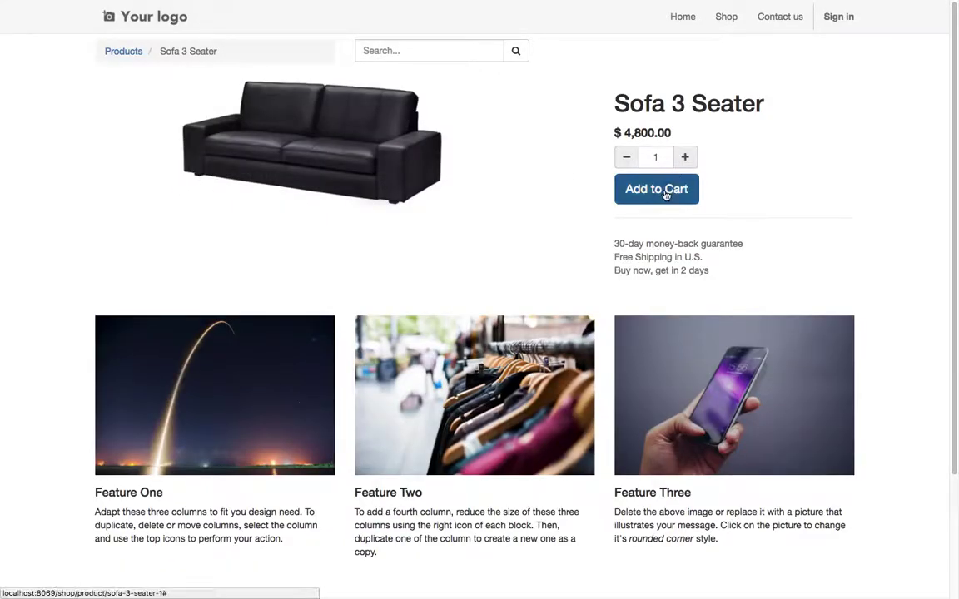
left_click(666, 192)
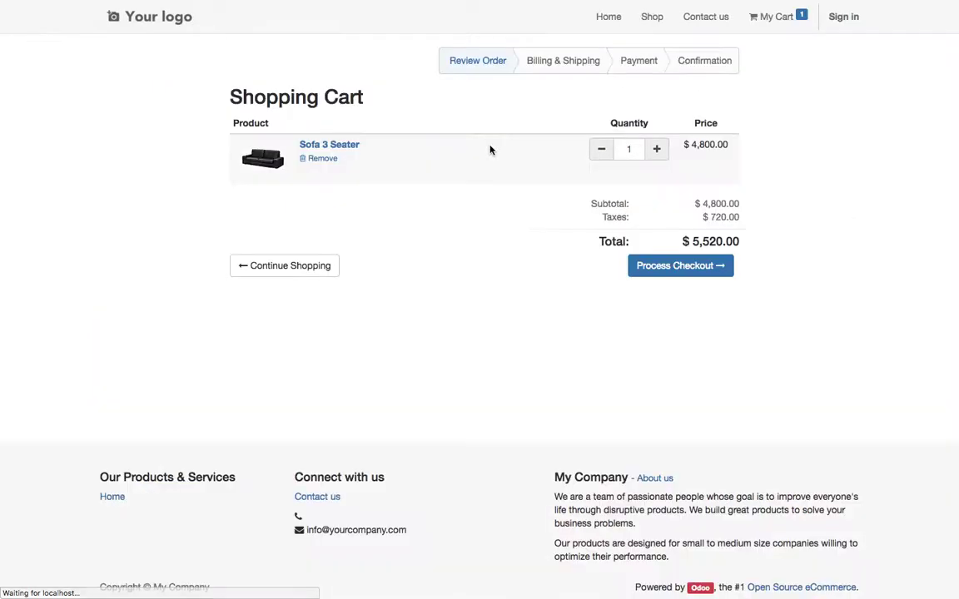
left_click(681, 266)
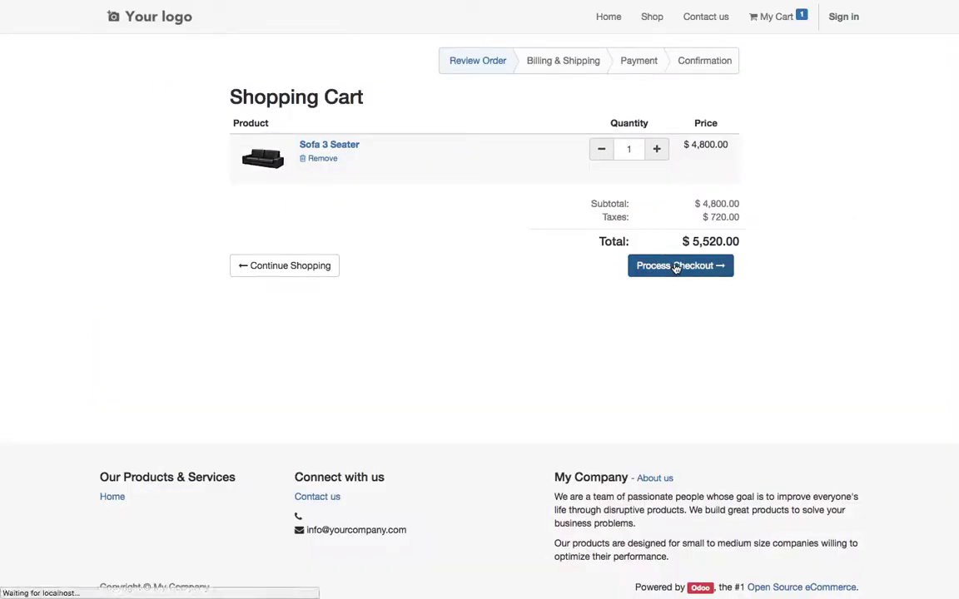
left_click(310, 159)
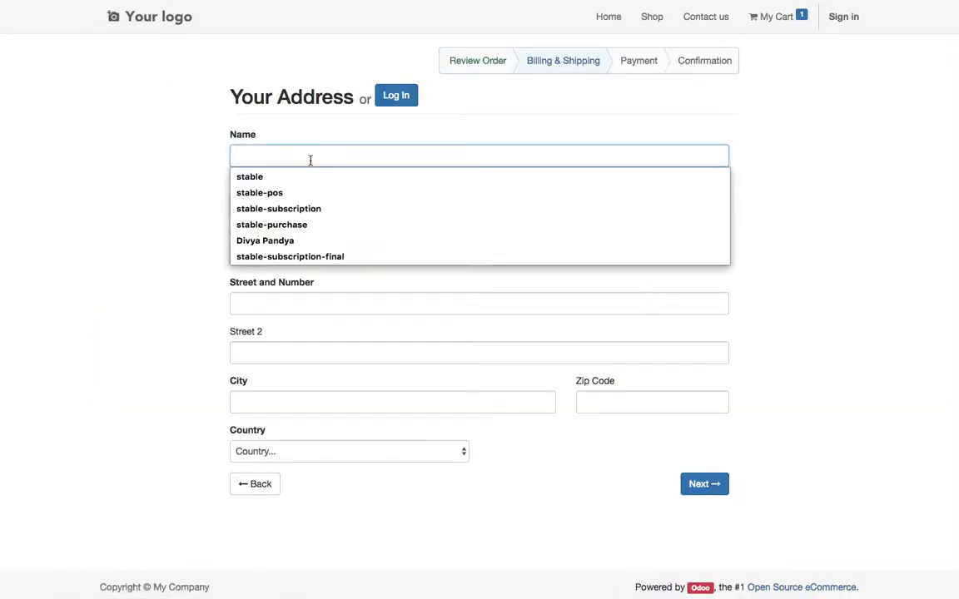
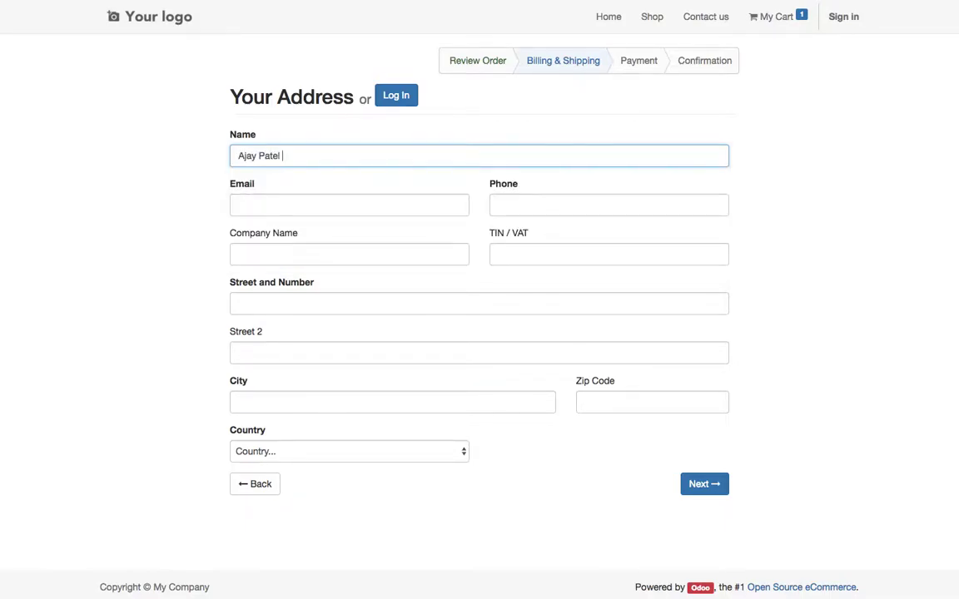
Enter the customer's name, e-mail address and phone number.
left_click(349, 205)
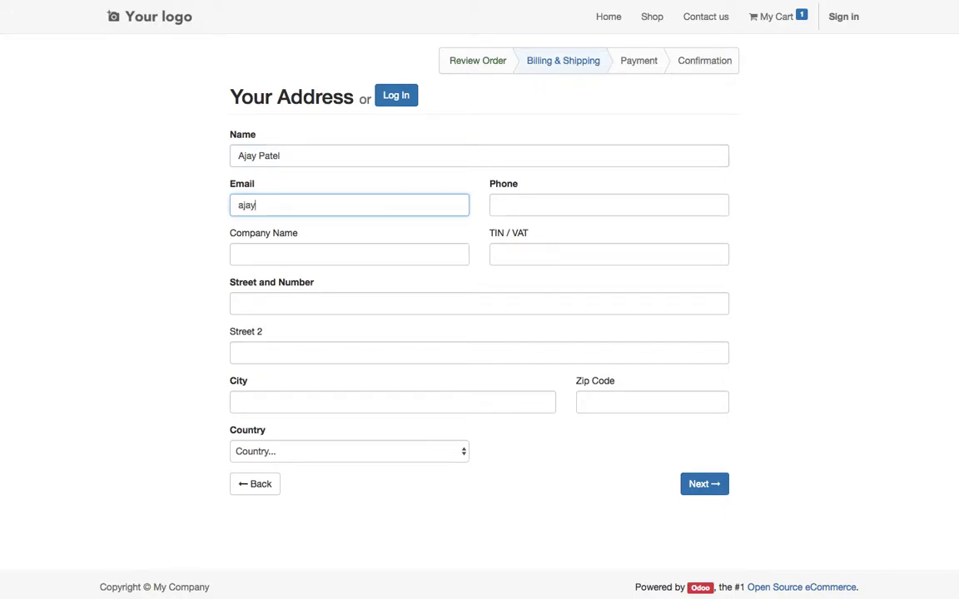
key("Tab")
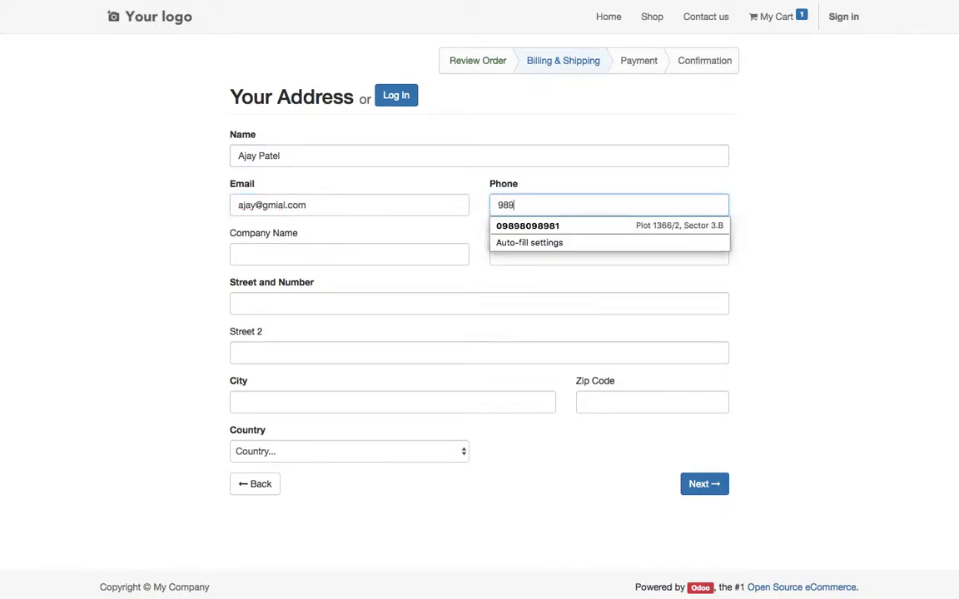
left_click(239, 253)
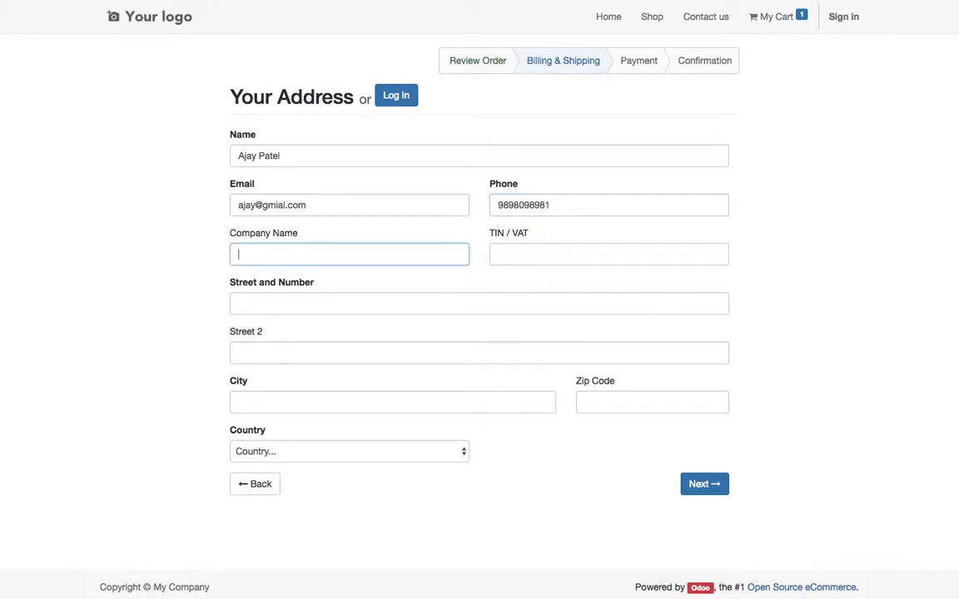
Autofill the street address from a saved entry and clear the autofilled company name.
left_click(327, 303)
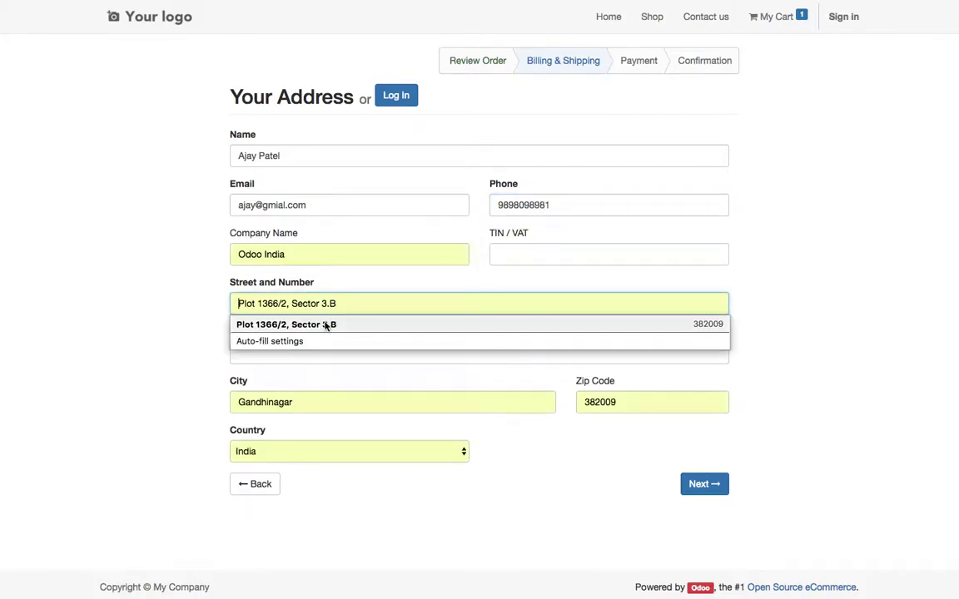
left_click(327, 325)
left_click(327, 254)
key("ctrl+a")
key("BackSpace")
key("Tab")
left_click(741, 281)
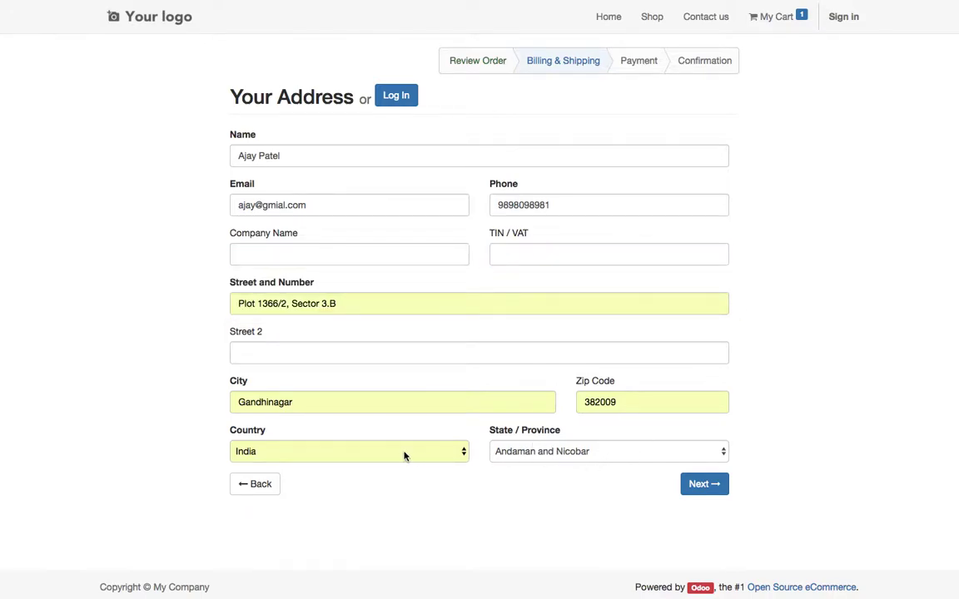
Keep India as the country, choose the state matching 'gu', and submit the address.
left_click(404, 455)
left_click(403, 455)
key("Tab")
type("gu")
key("Tab")
left_click(426, 513)
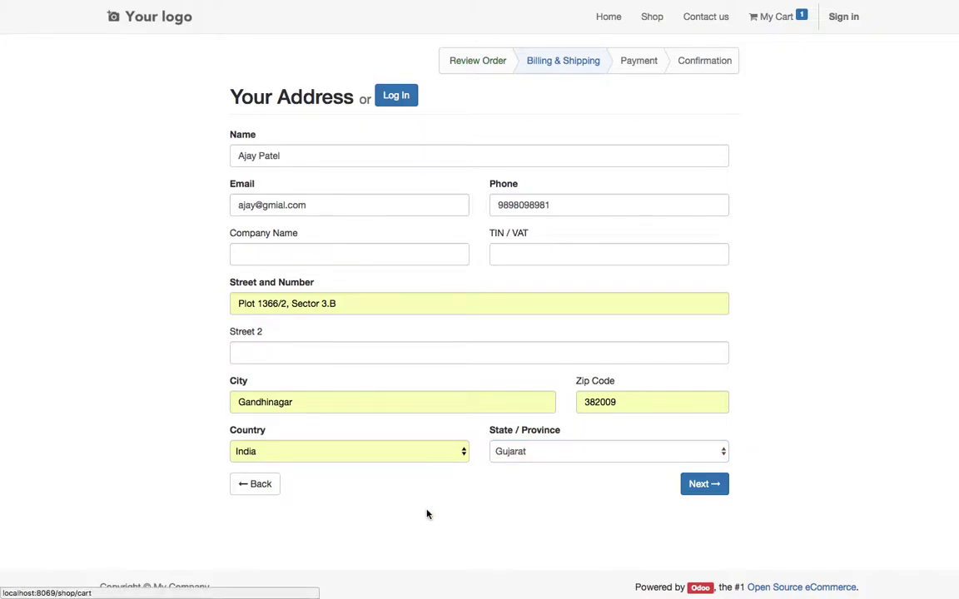
left_click(707, 491)
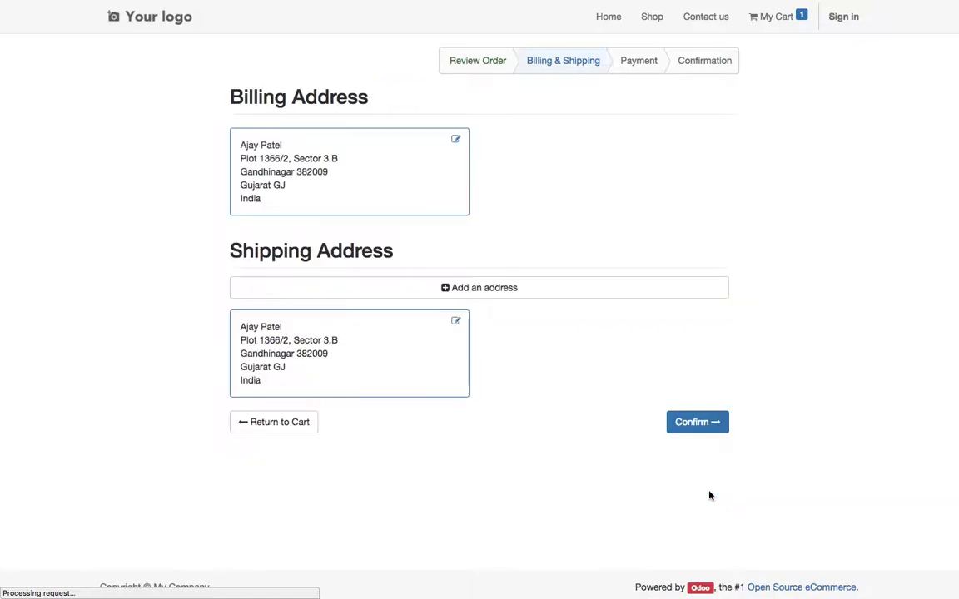
Confirm the addresses, pick Express Delivery ($400), and pay the $5,920 order by wire transfer.
left_click(697, 422)
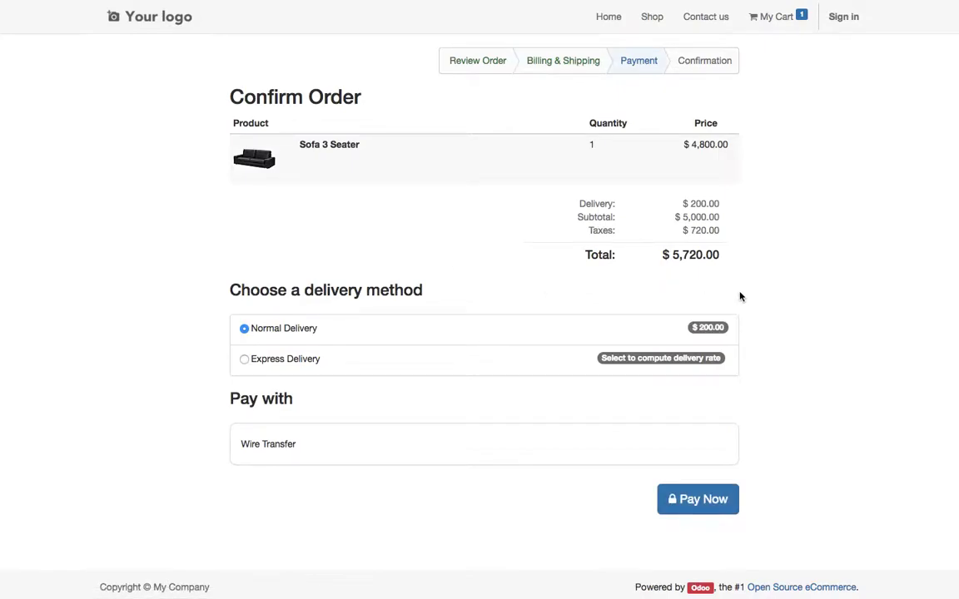
left_click(276, 327)
left_click(287, 360)
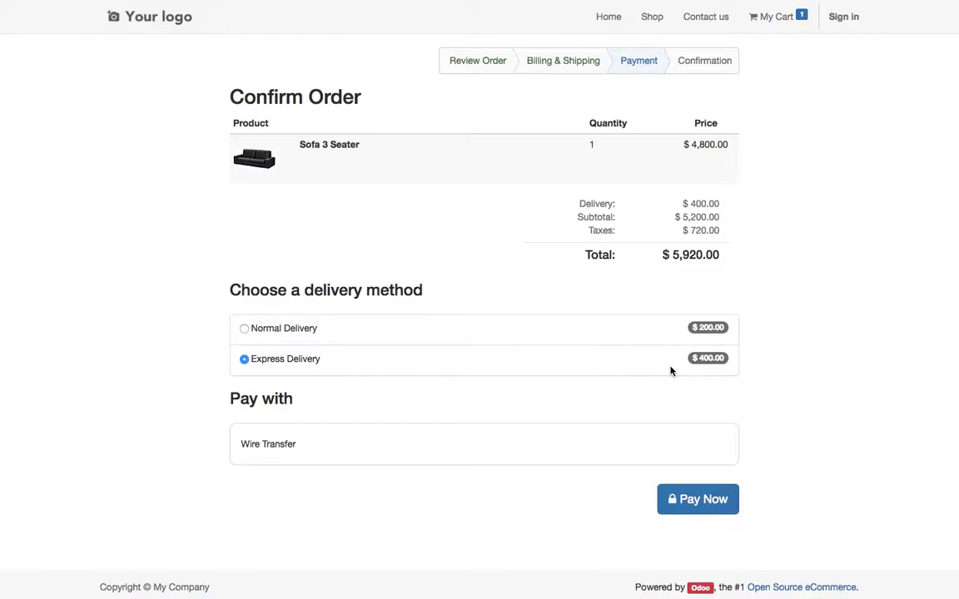
left_click(295, 331)
left_click(298, 364)
left_click(716, 500)
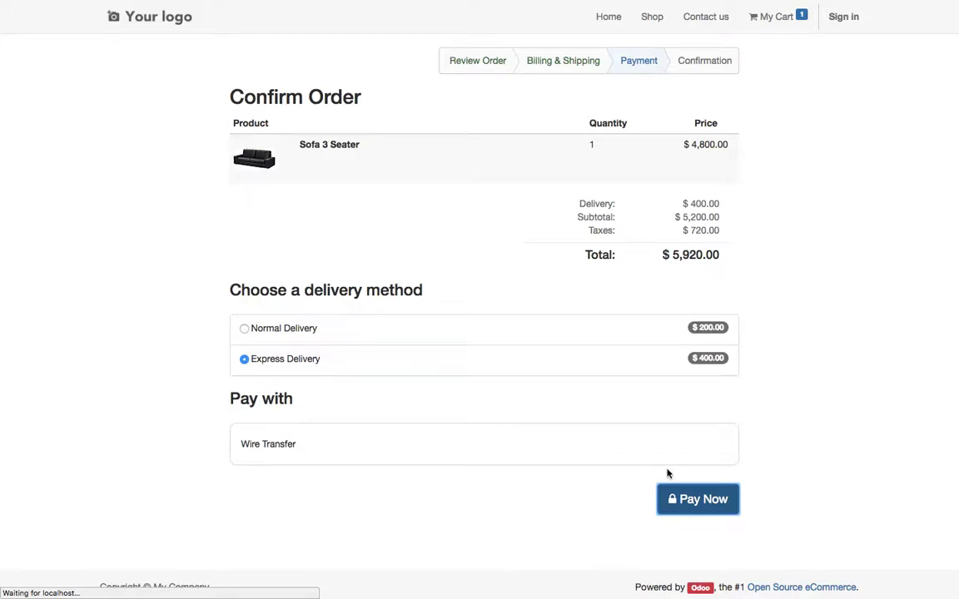
left_click(700, 509)
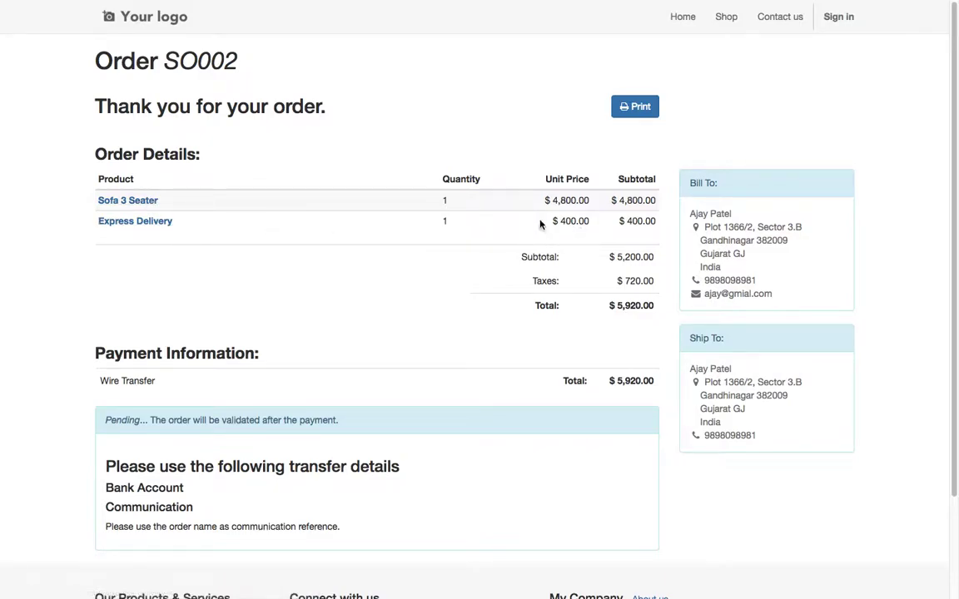
Print the order as a quotation PDF and look through it.
left_click_drag(664, 225, 446, 199)
left_click(413, 337)
scroll(432, 407, "down", 3)
scroll(432, 407, "up", 3)
left_click(631, 104)
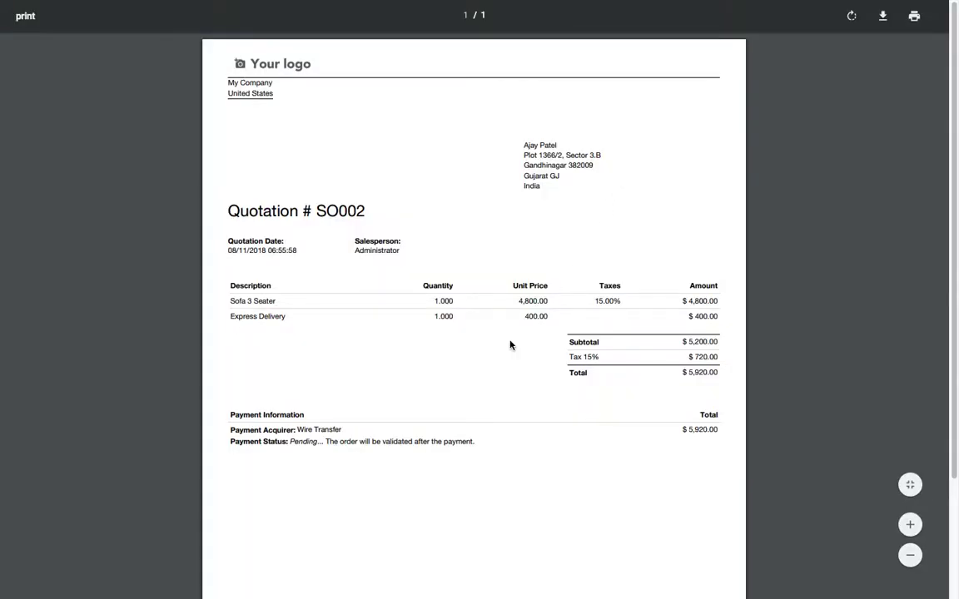
scroll(511, 363, "down", 1)
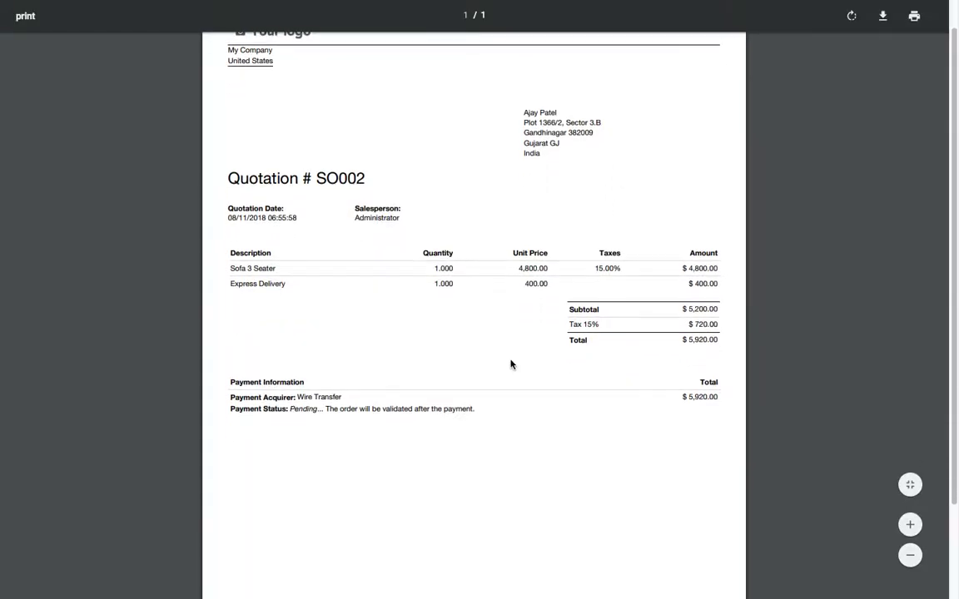
scroll(511, 364, "down", 3)
scroll(511, 364, "up", 4)
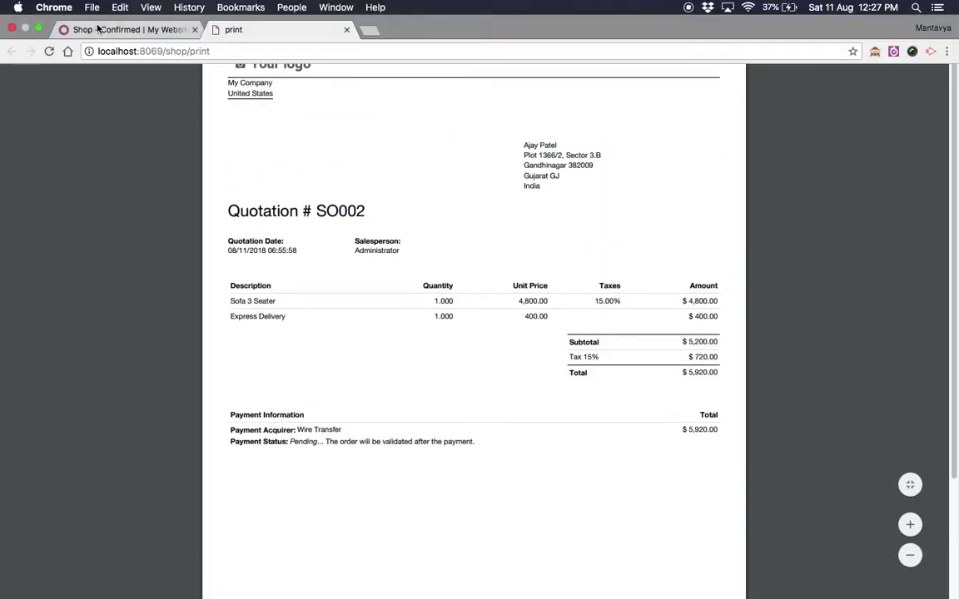
Return to the order confirmation page and log back in to the back end.
left_click(128, 27)
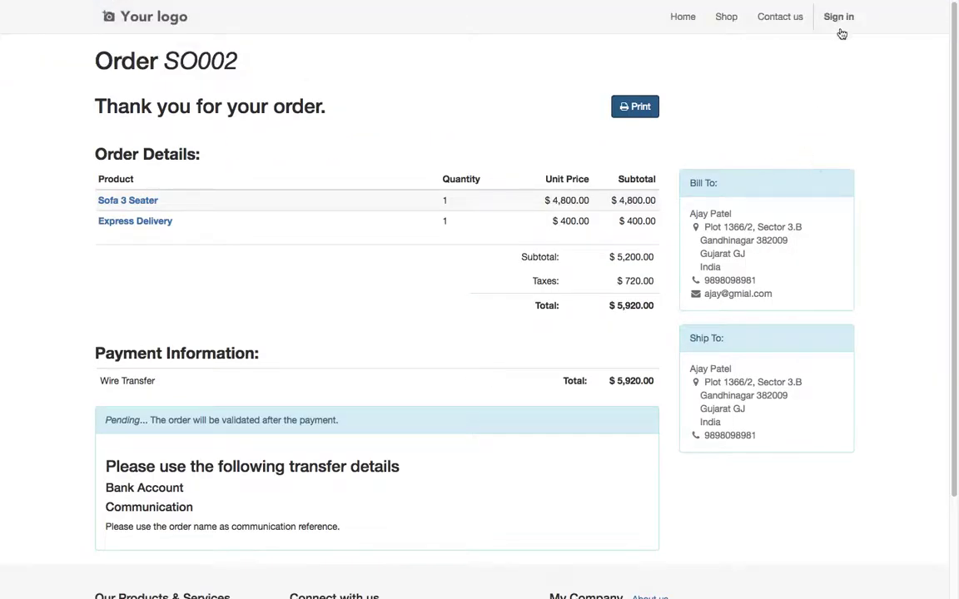
left_click(841, 27)
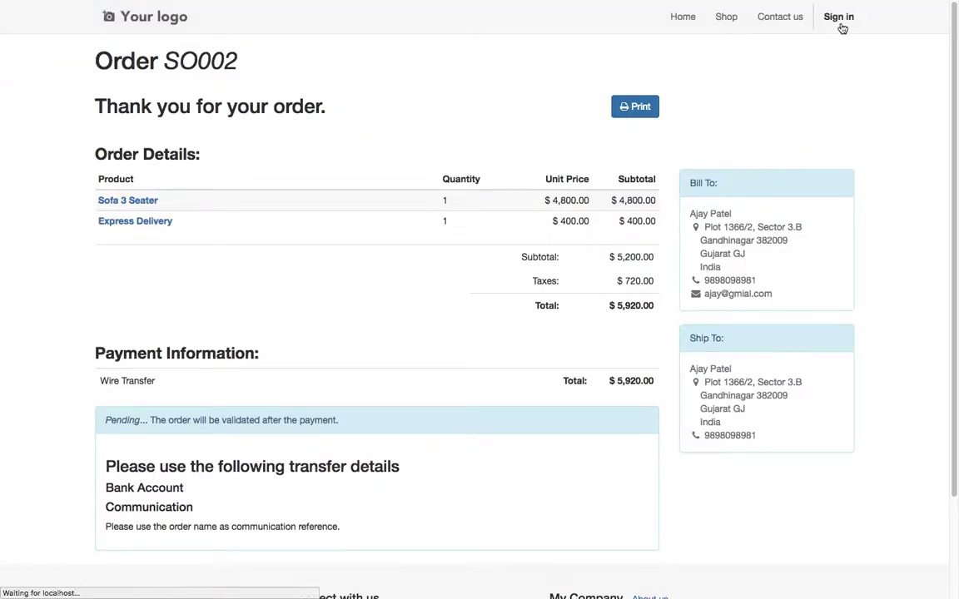
left_click(396, 233)
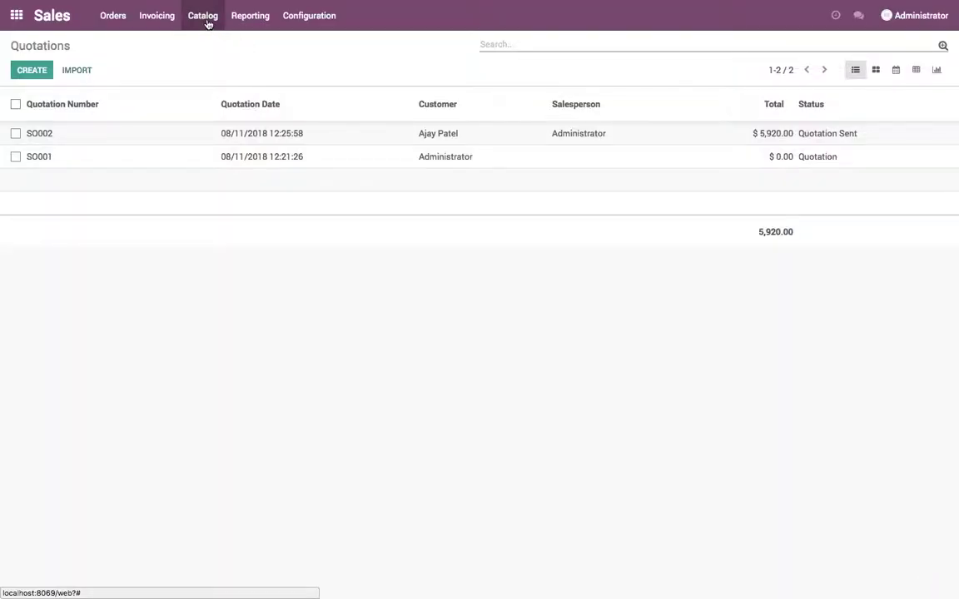
Open quotation SO002 from the date-sorted quotations and check the $400.00 Express Delivery line.
left_click(154, 18)
mouse_move(113, 15)
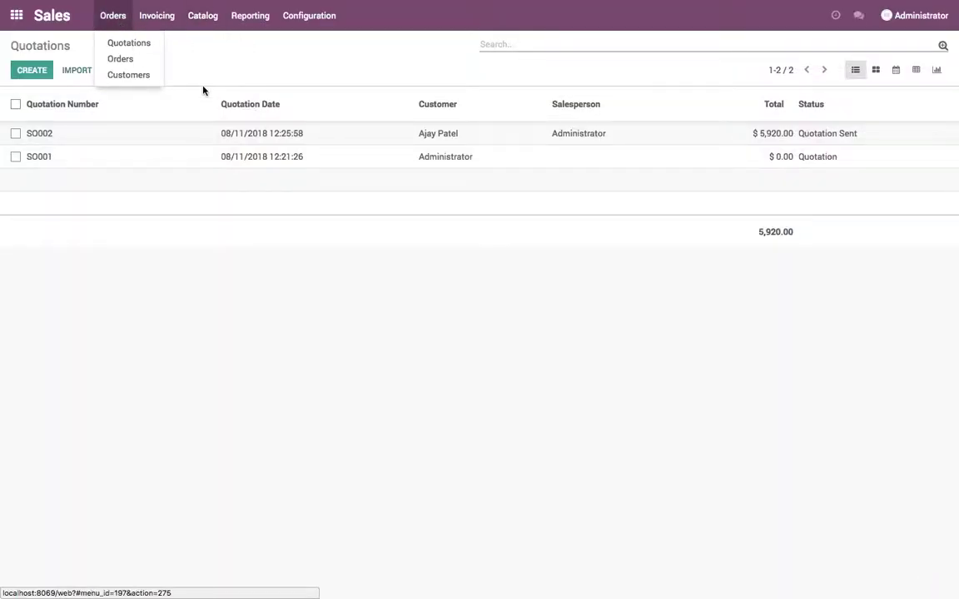
left_click(233, 104)
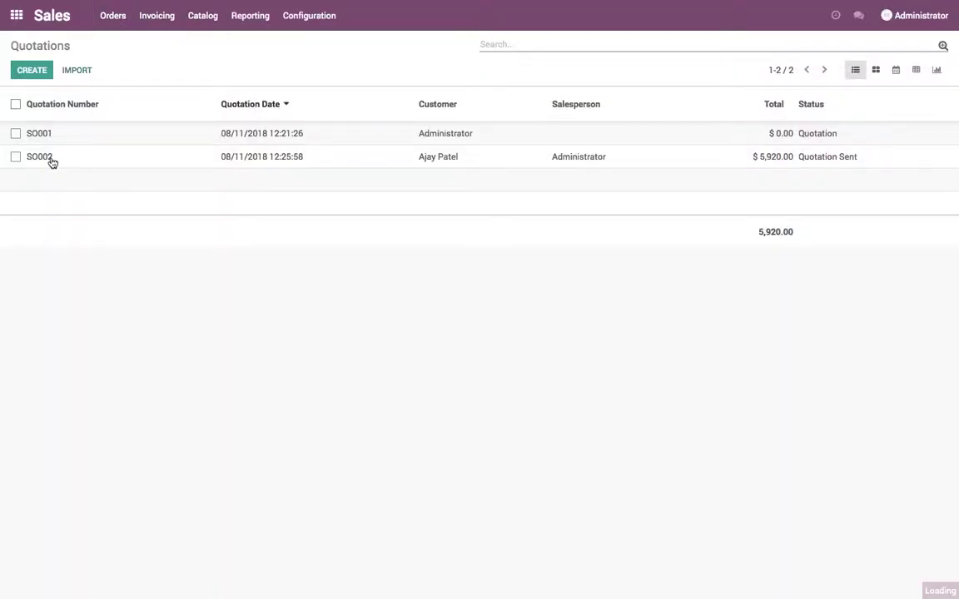
left_click(52, 163)
left_click_drag(582, 260, 632, 264)
left_click(748, 278)
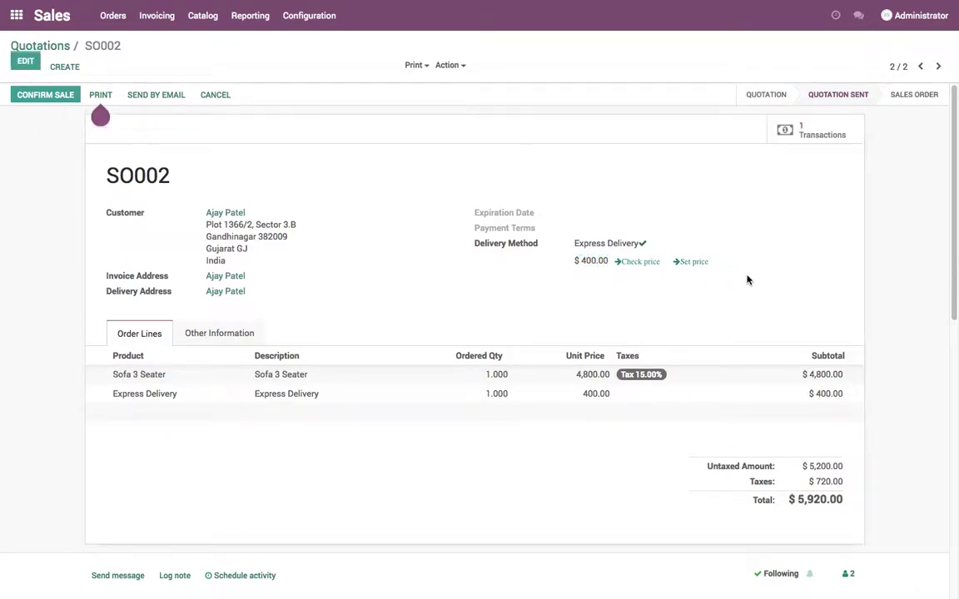